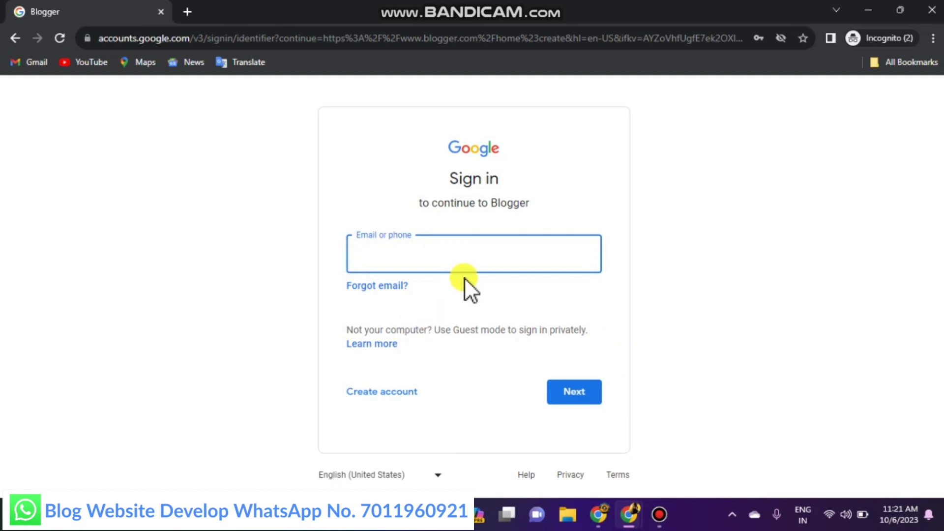
# Step: Close the incognito sign-in window, cancel the open blog naming dialog, and start a new blog from the account's blog list
pyautogui.click(932, 11)
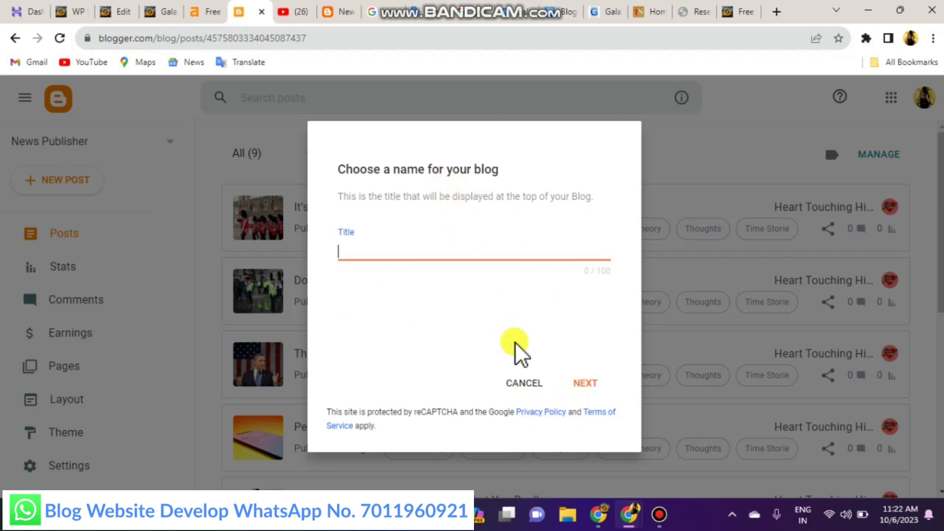
pyautogui.click(518, 385)
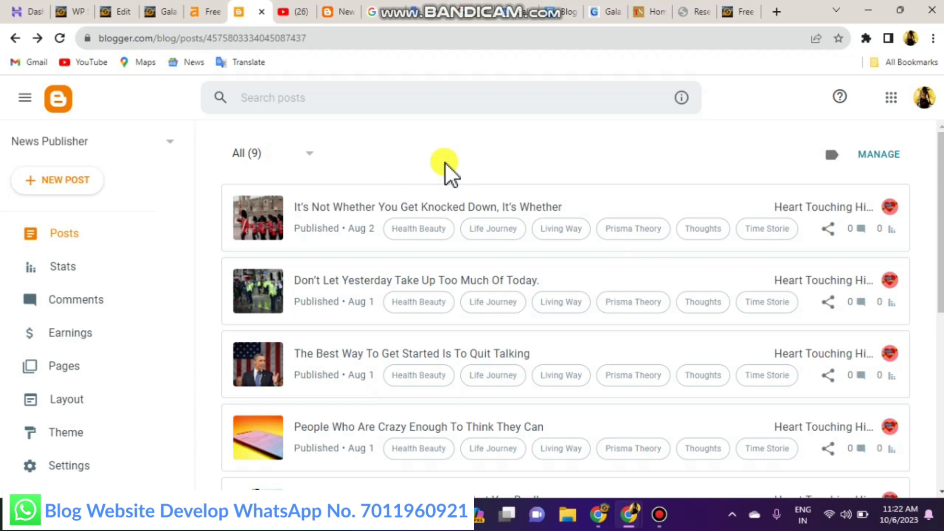
pyautogui.click(160, 144)
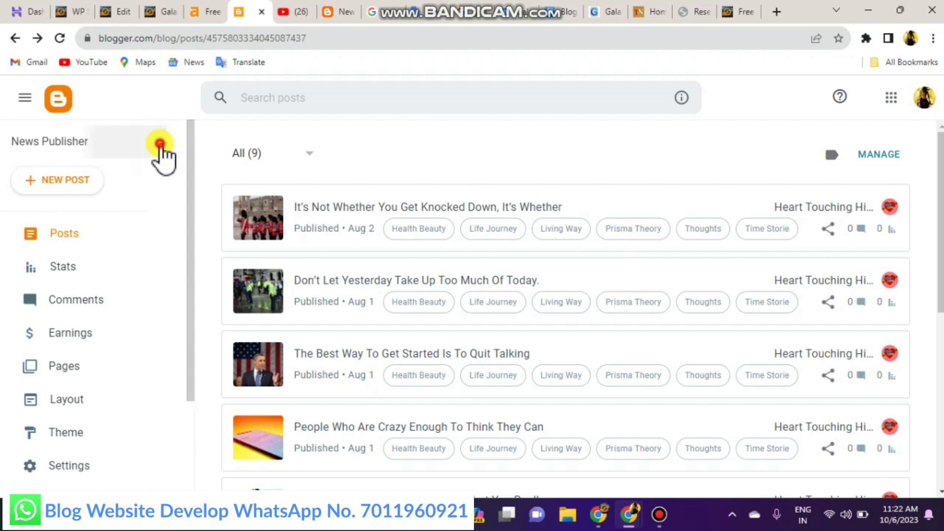
pyautogui.moveTo(159, 185); pyautogui.dragTo(155, 308)
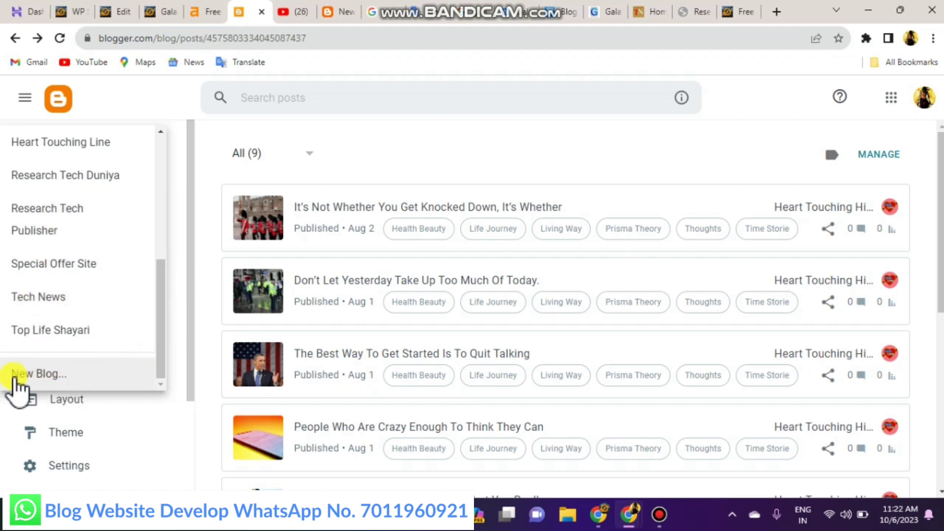
pyautogui.click(64, 373)
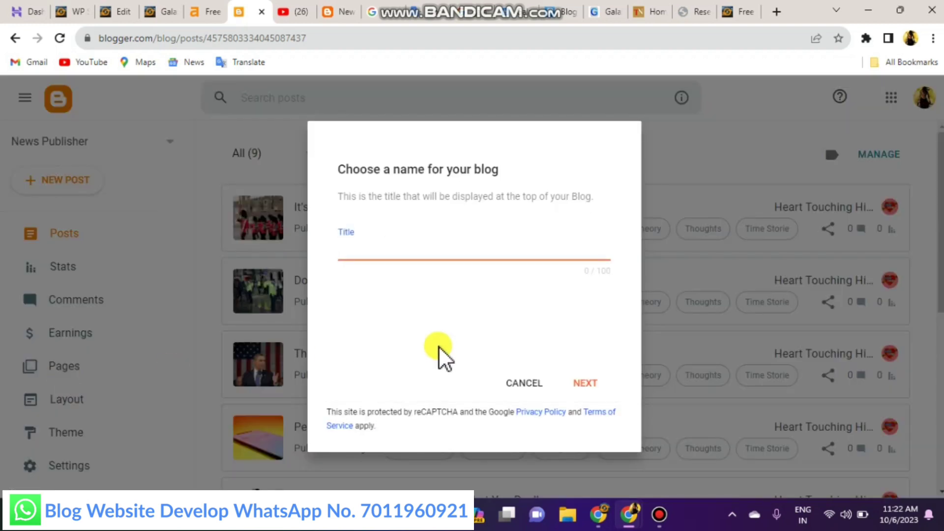
# Step: Title the new blog News Tech and continue to choosing its web address
pyautogui.click(418, 251)
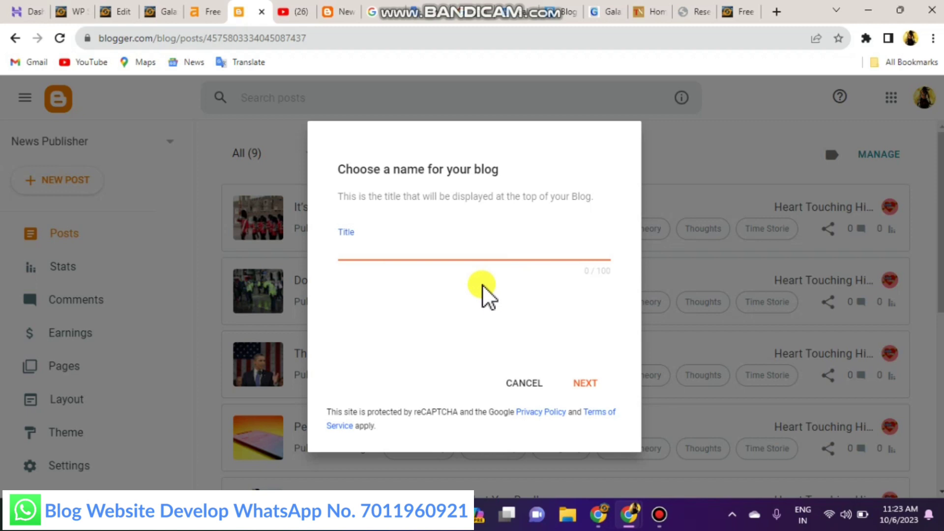
pyautogui.click(470, 253)
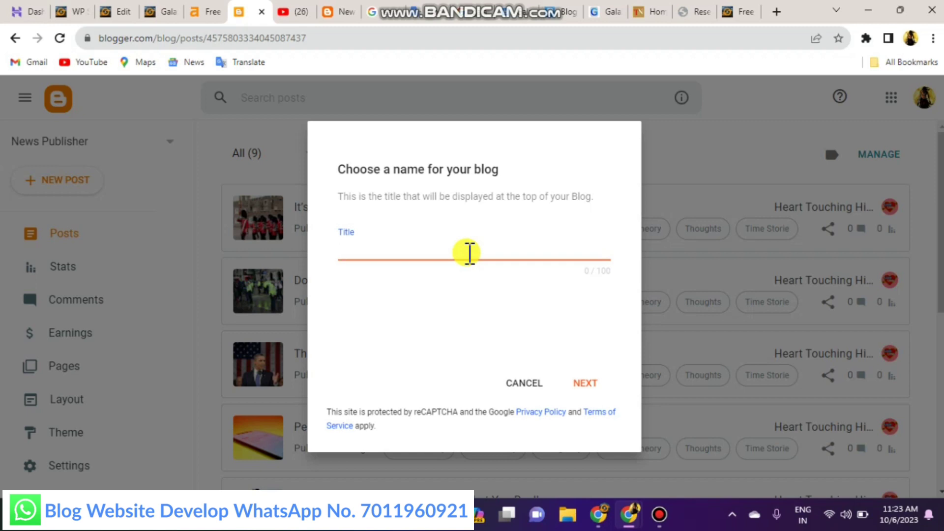
pyautogui.write('News Tech')
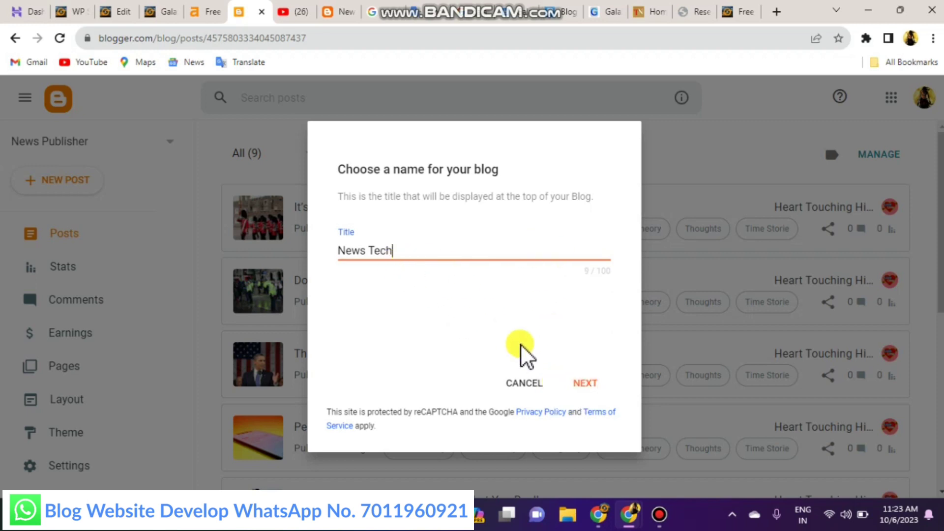
pyautogui.click(582, 383)
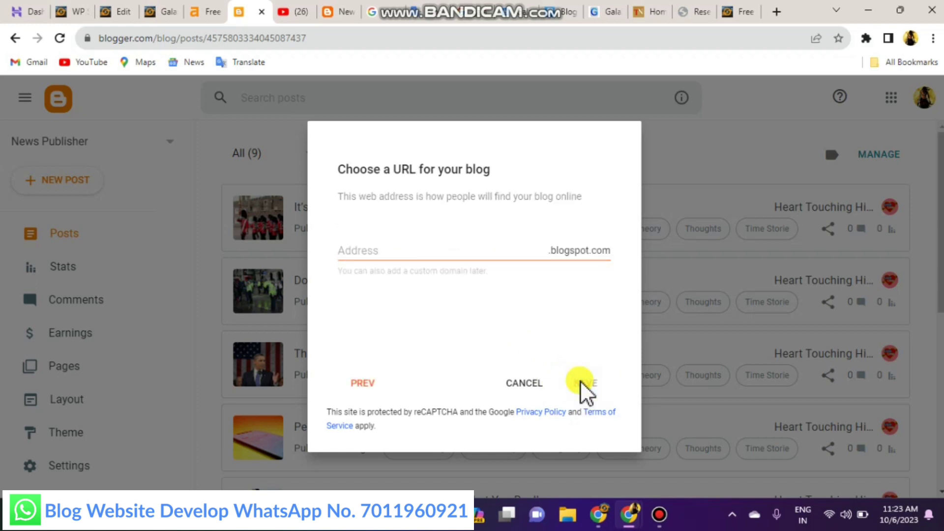
# Step: Set the blog's address to newstechday123.blogspot.com and save it to create the blog
pyautogui.click(513, 253)
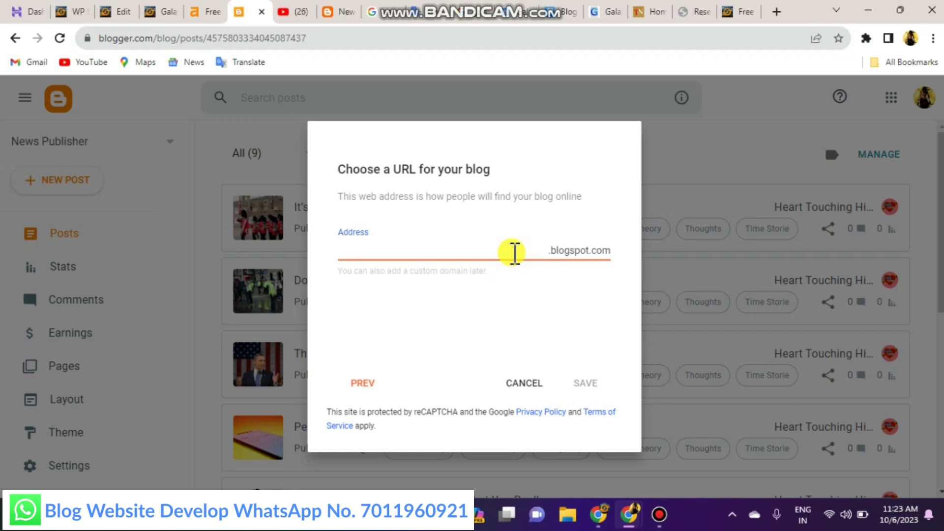
pyautogui.write('newstec')
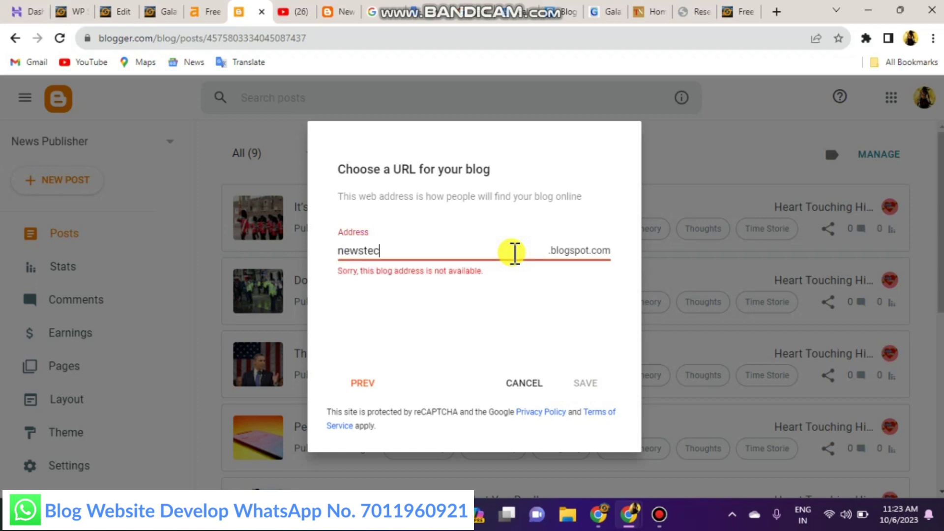
pyautogui.write('hday')
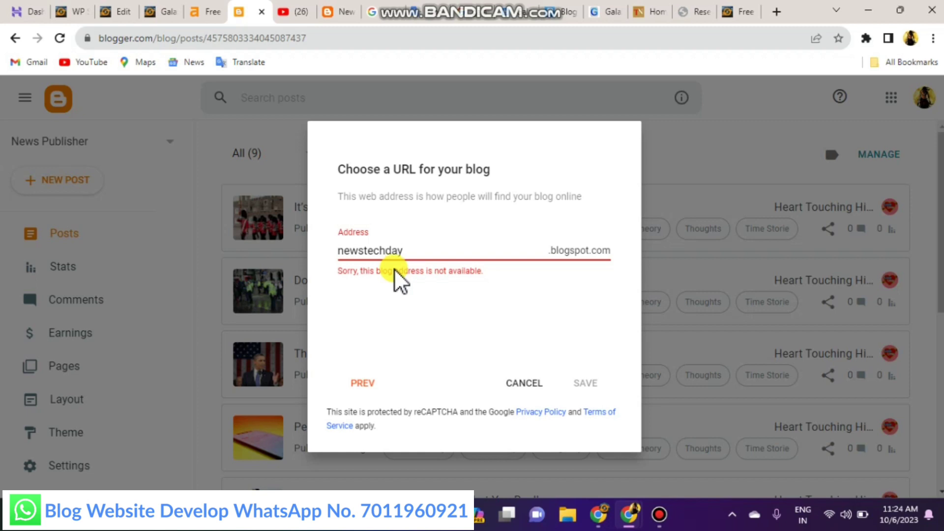
pyautogui.click(394, 268)
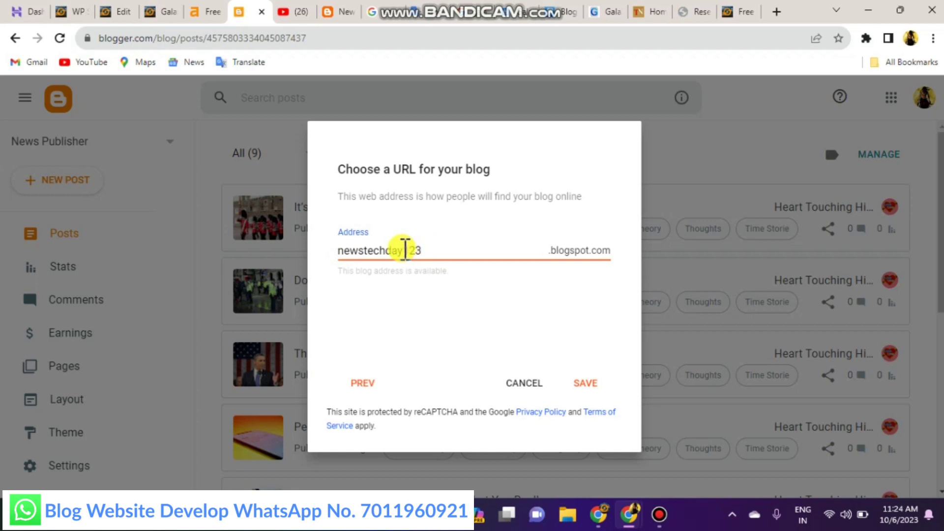
pyautogui.moveTo(403, 250); pyautogui.dragTo(442, 245)
pyautogui.click(441, 245)
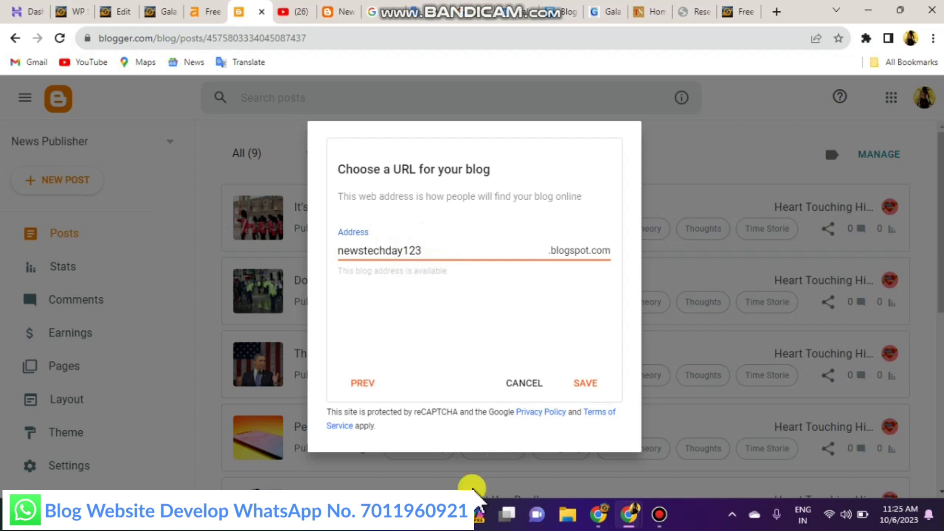
pyautogui.click(581, 386)
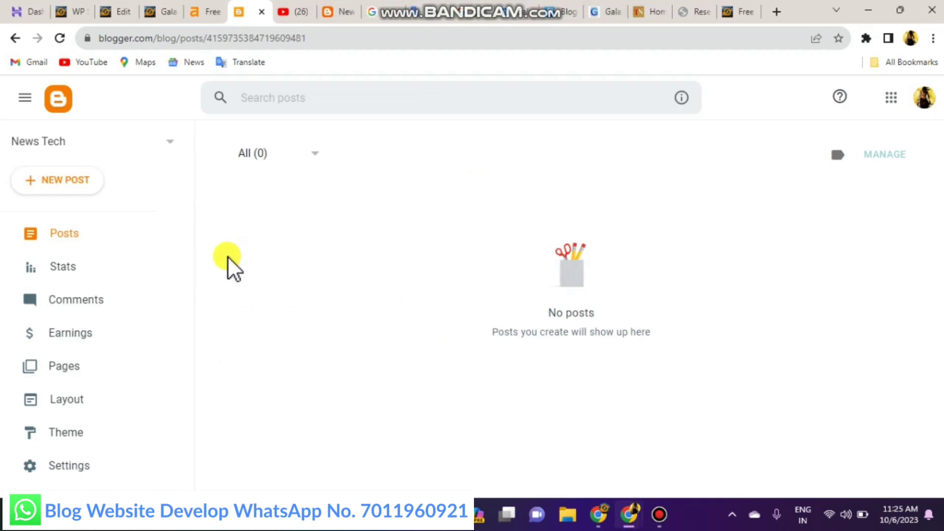
# Step: Open the live News Tech blog and examine its title and web address
pyautogui.moveTo(189, 243); pyautogui.dragTo(184, 412)
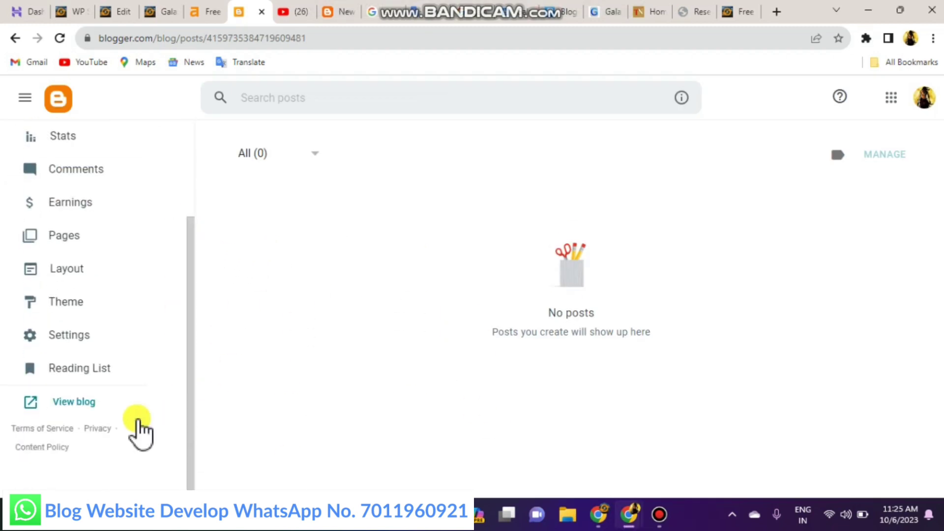
pyautogui.click(63, 405)
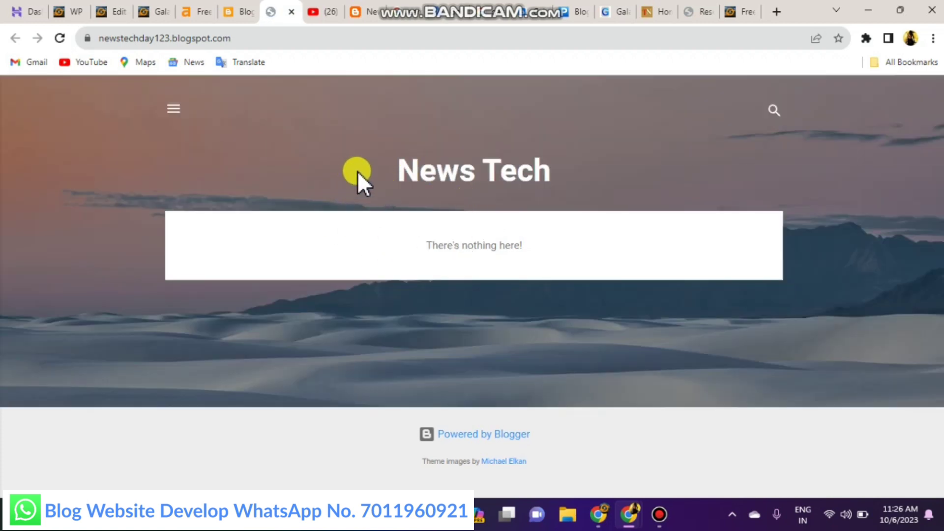
pyautogui.moveTo(358, 171); pyautogui.dragTo(568, 171)
pyautogui.click(568, 171)
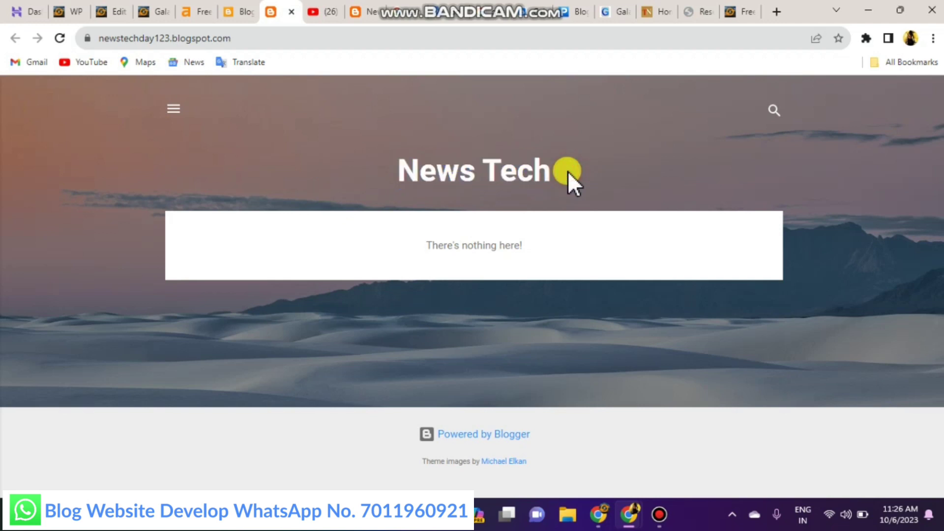
pyautogui.click(314, 39)
pyautogui.click(317, 40)
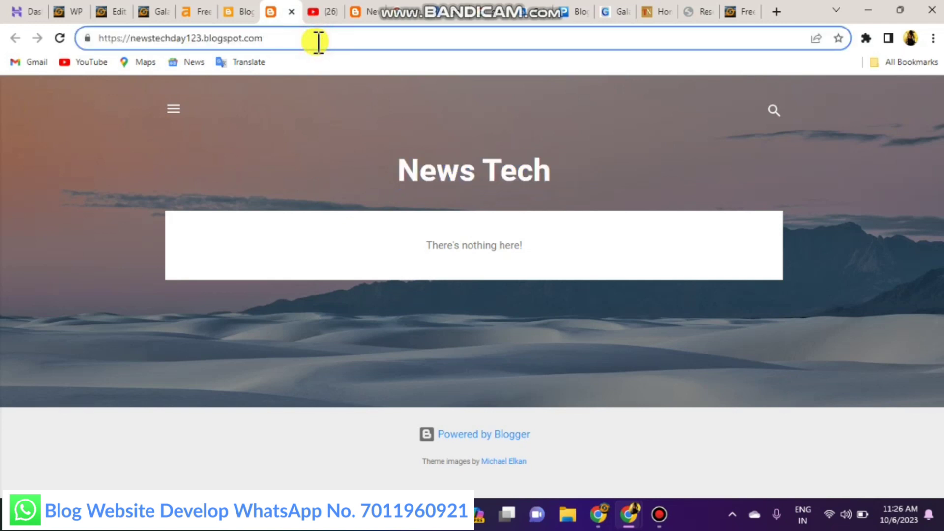
pyautogui.moveTo(273, 42); pyautogui.dragTo(87, 46)
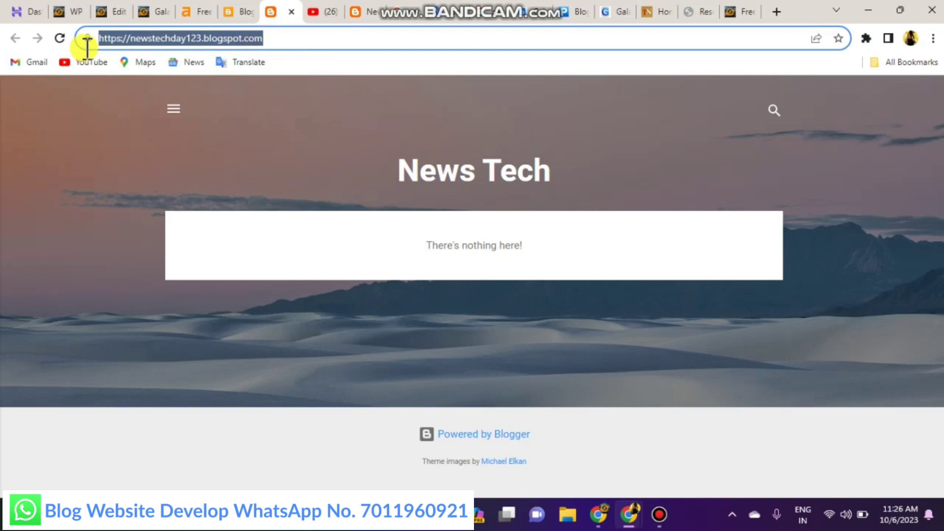
pyautogui.click(298, 42)
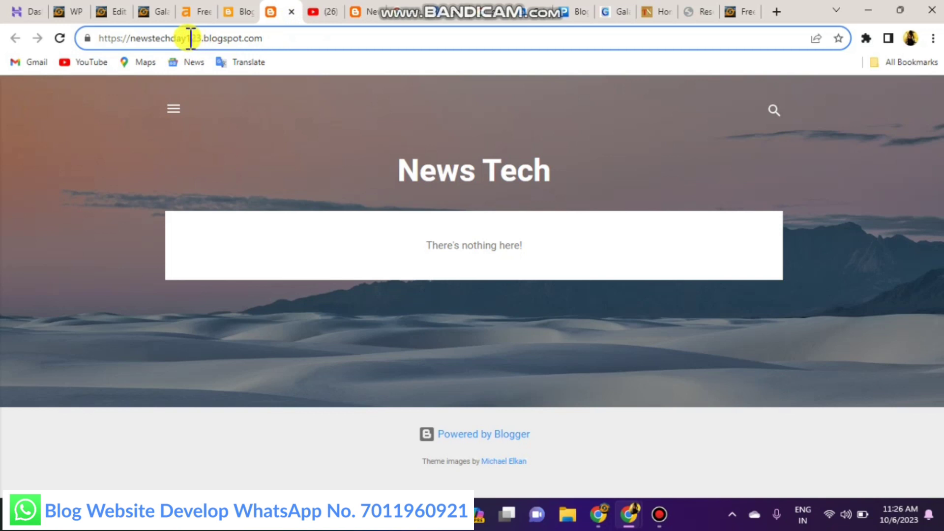
pyautogui.moveTo(185, 38); pyautogui.dragTo(201, 38)
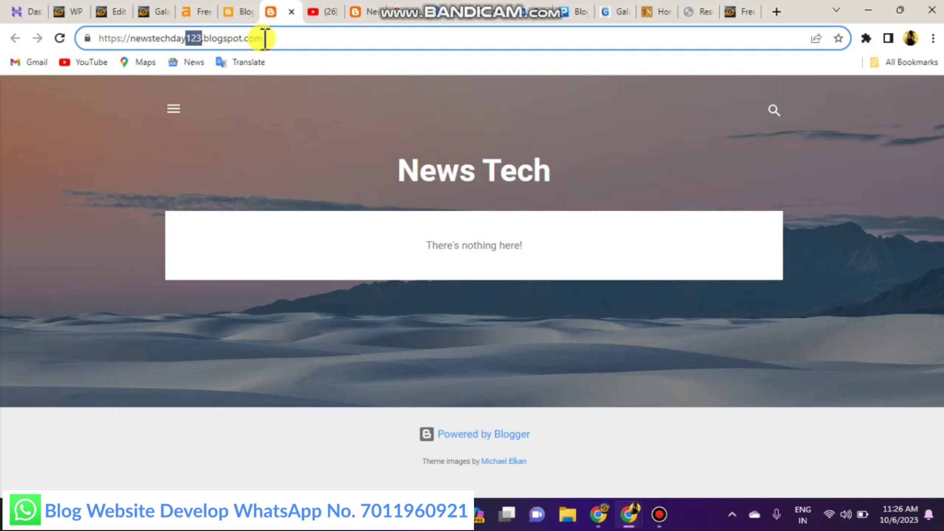
pyautogui.press('BackSpace')
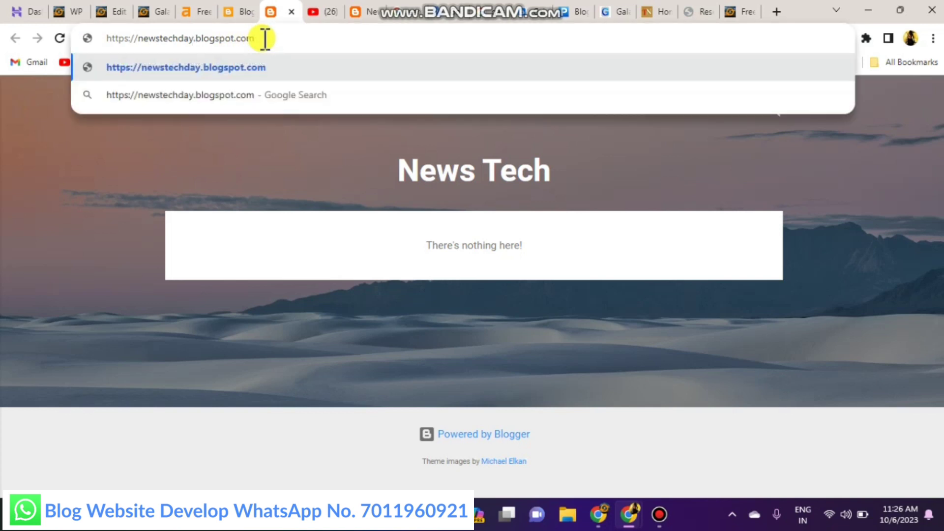
pyautogui.moveTo(264, 38); pyautogui.dragTo(117, 39)
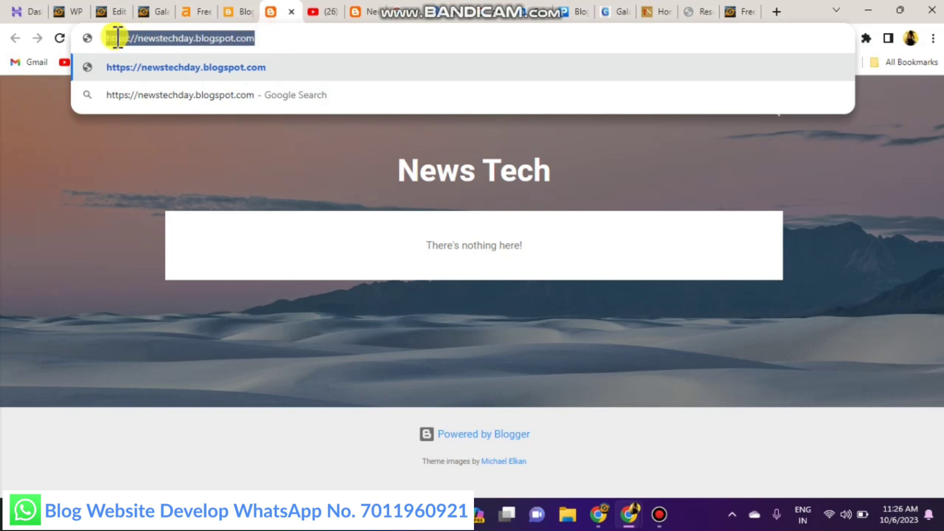
pyautogui.click(128, 158)
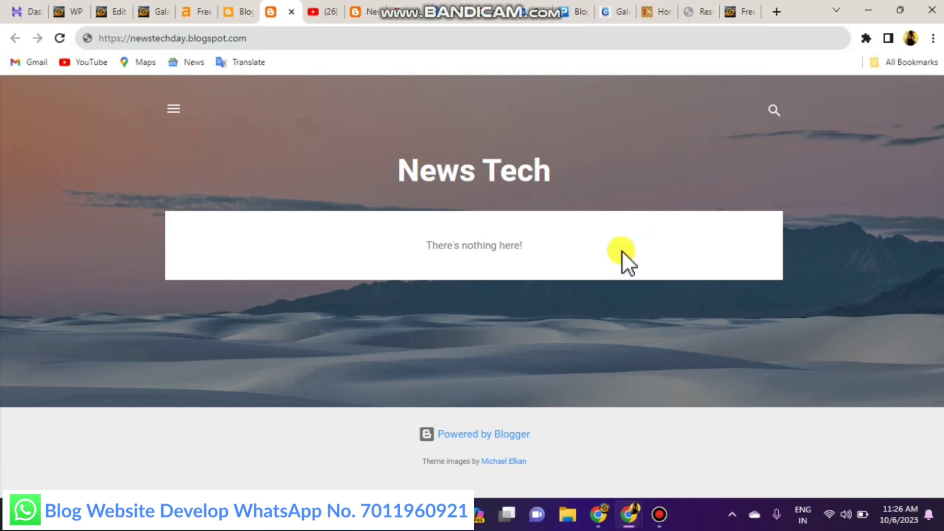
# Step: Look through the Galaxy template demo site at galaxy-pikitemplates.blogspot.com
pyautogui.click(603, 13)
pyautogui.scroll(-15, 713, 300)
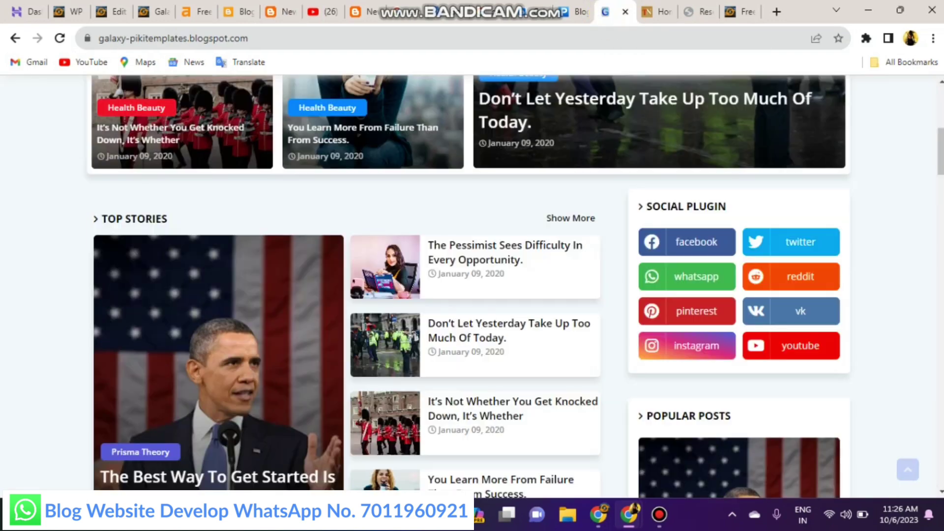
pyautogui.scroll(-8, 668, 148)
pyautogui.scroll(20, 668, 147)
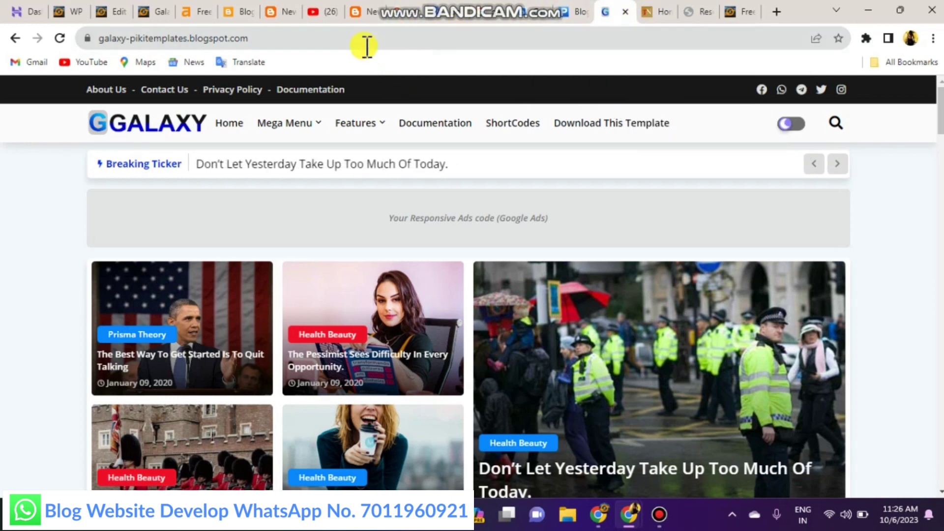
# Step: Return to the News Tech blog's dashboard and create a new post titled Demo
pyautogui.click(270, 14)
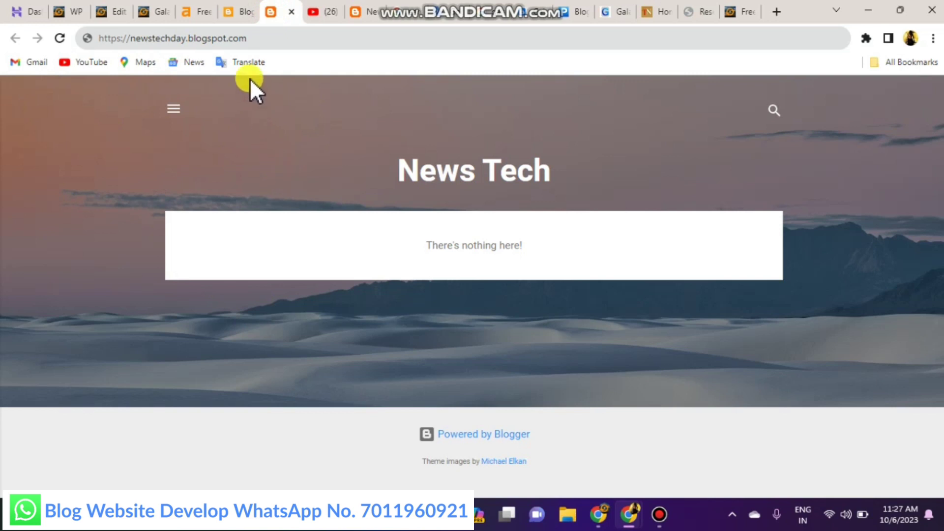
pyautogui.click(235, 8)
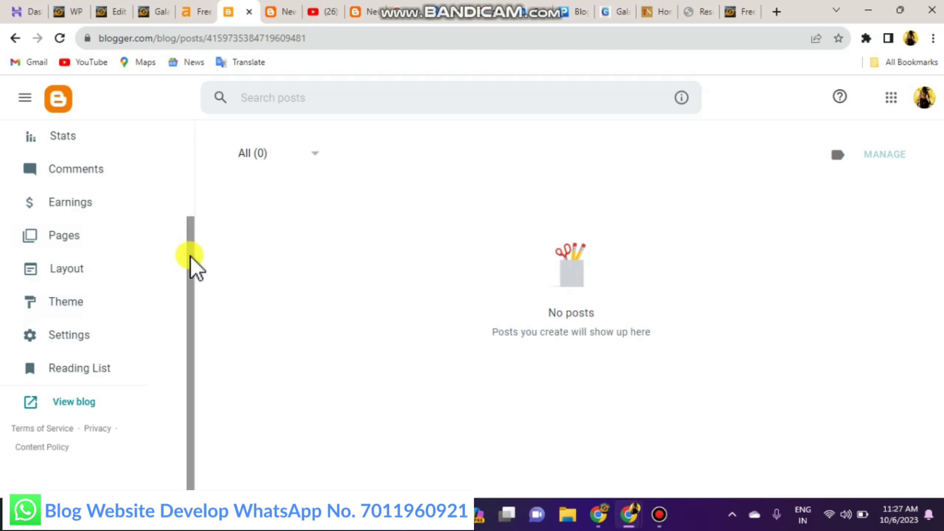
pyautogui.moveTo(190, 255); pyautogui.dragTo(179, 158)
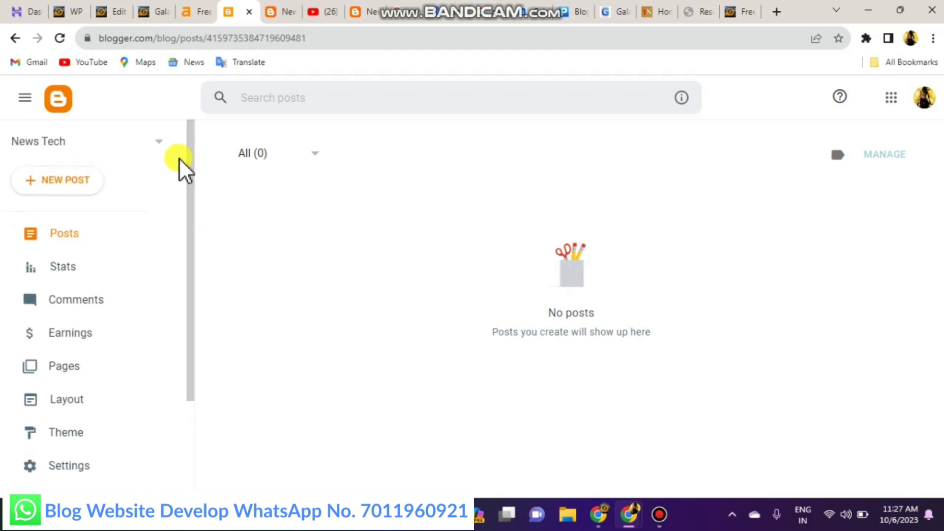
pyautogui.click(76, 186)
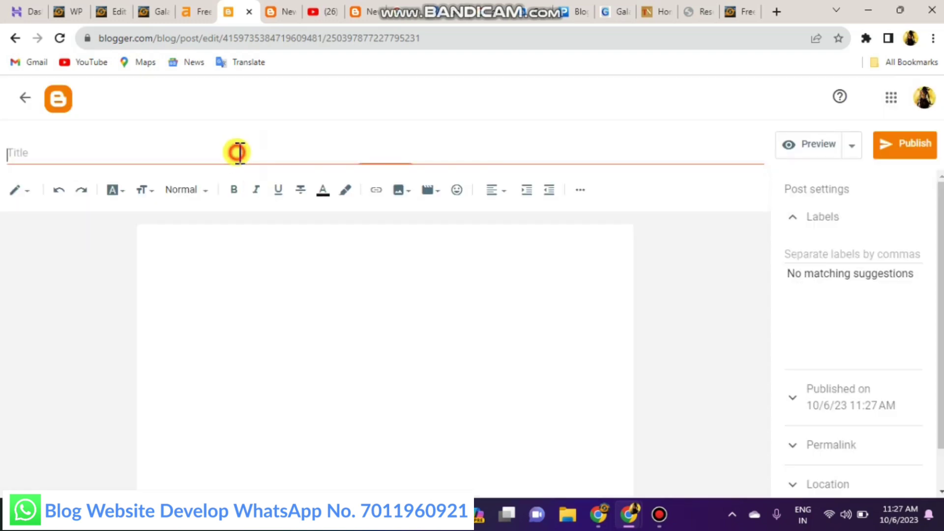
pyautogui.click(239, 152)
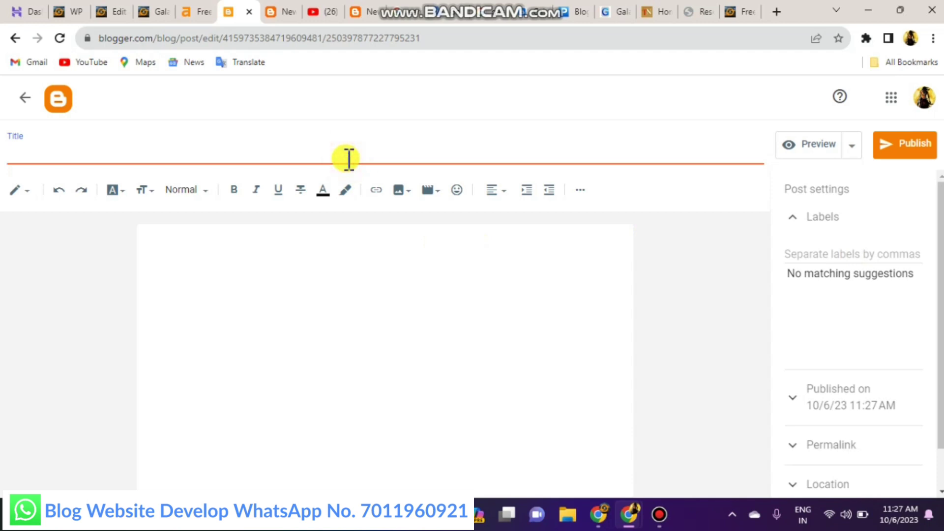
pyautogui.write('Demo')
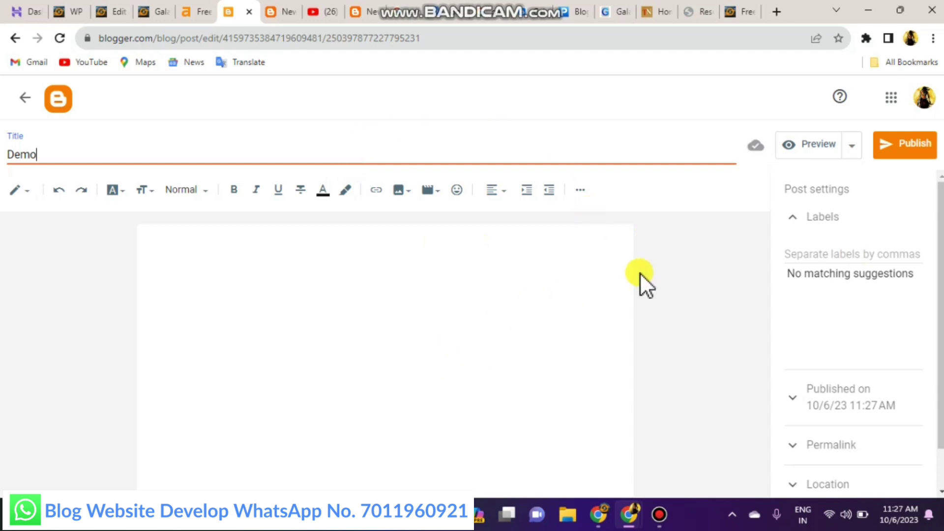
# Step: Upload the image file 18 from the Downloads folder and insert it into the body of the Demo post
pyautogui.click(459, 299)
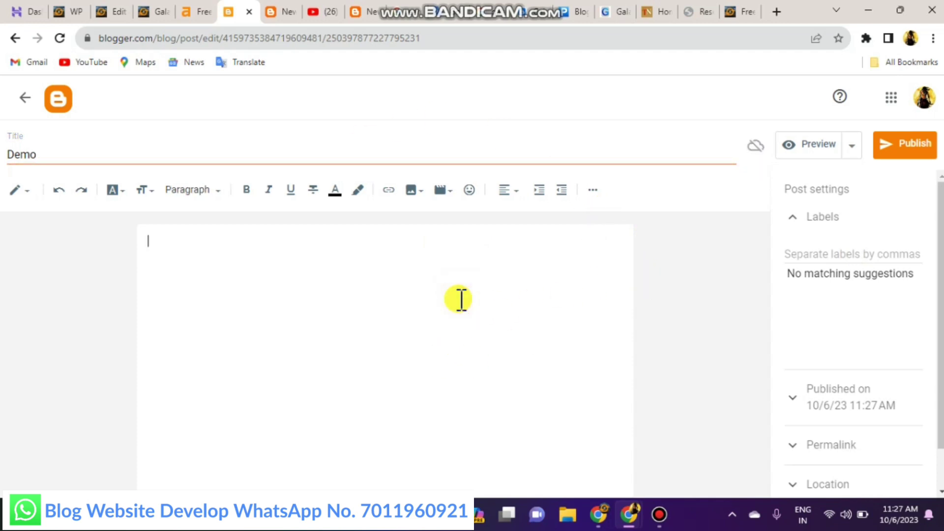
pyautogui.click(412, 197)
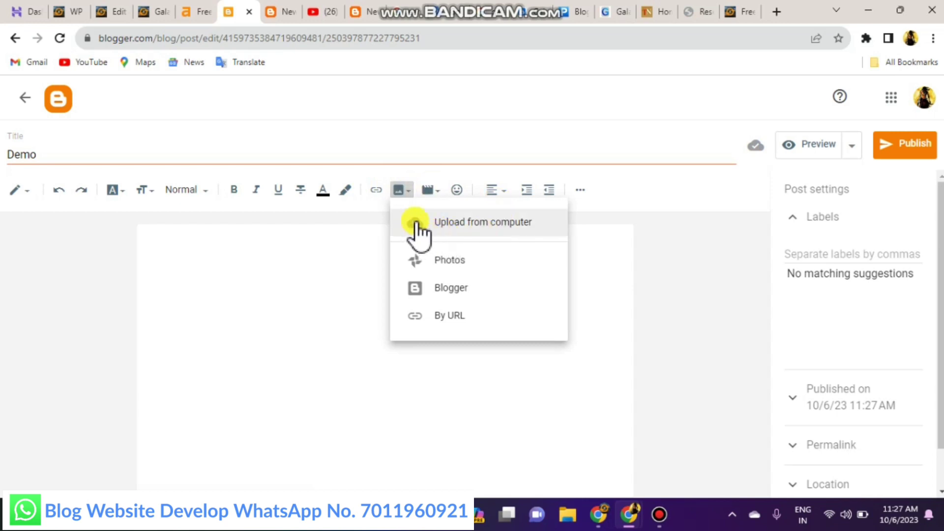
pyautogui.click(480, 230)
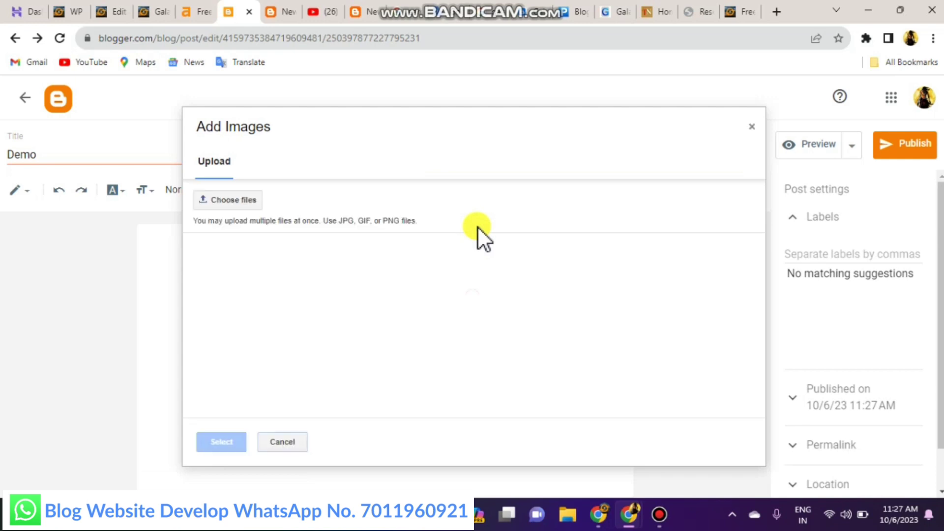
pyautogui.click(215, 202)
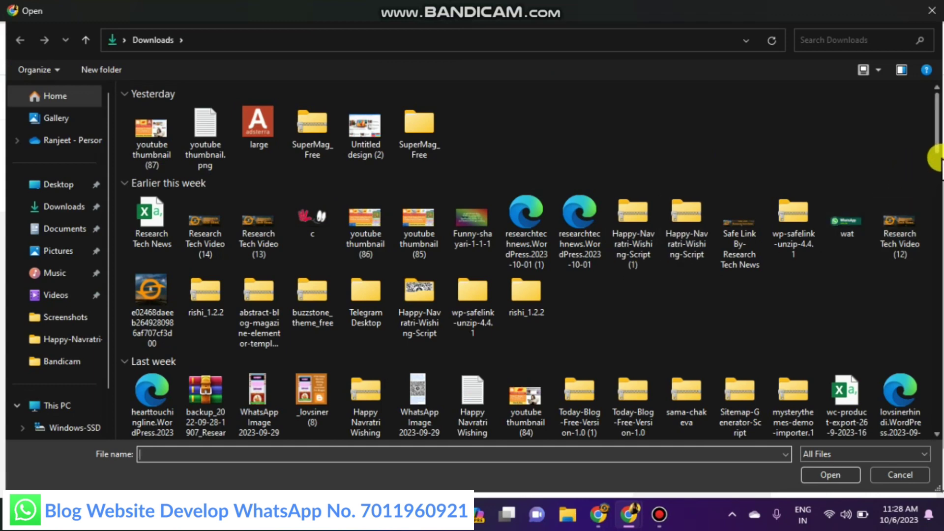
pyautogui.scroll(-5, 934, 162)
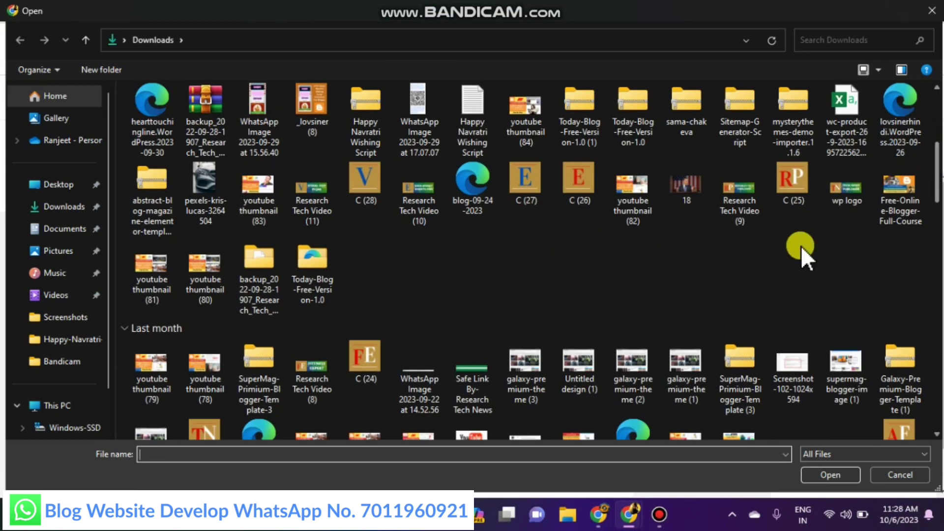
pyautogui.click(683, 193)
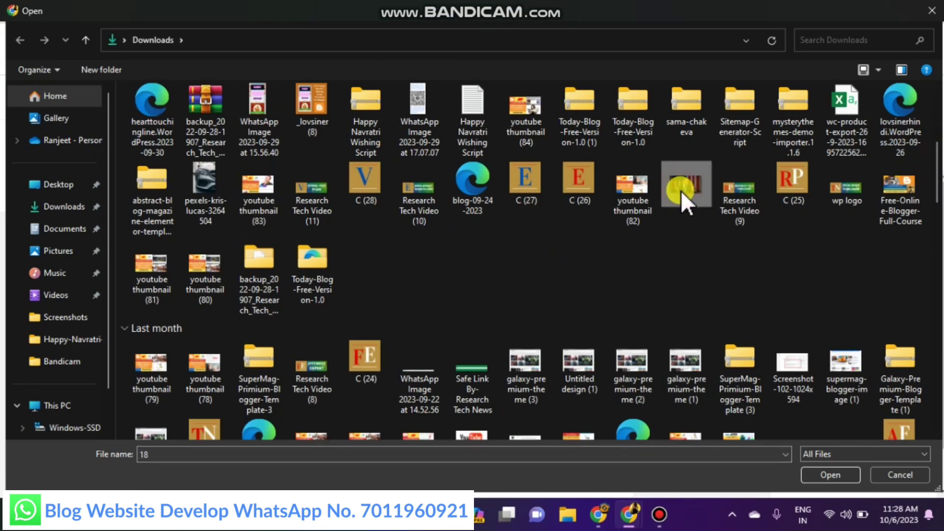
pyautogui.click(849, 476)
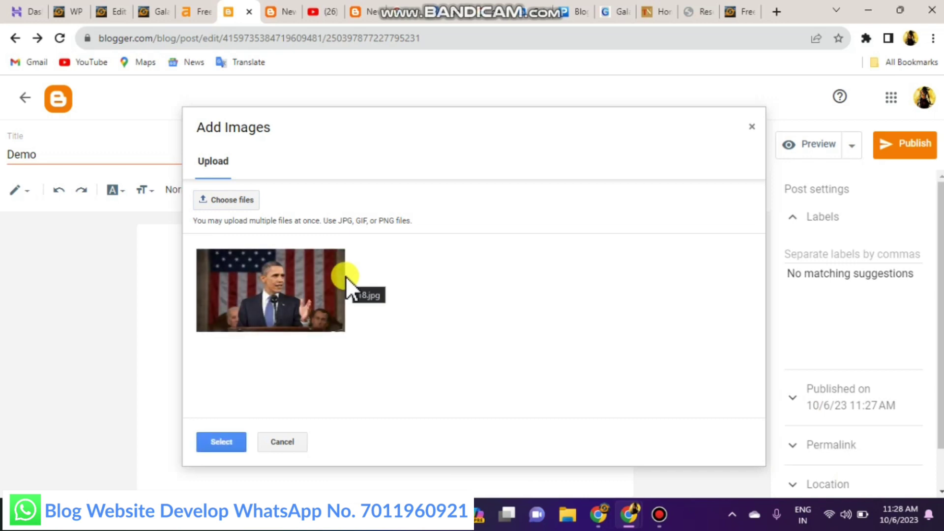
pyautogui.click(308, 285)
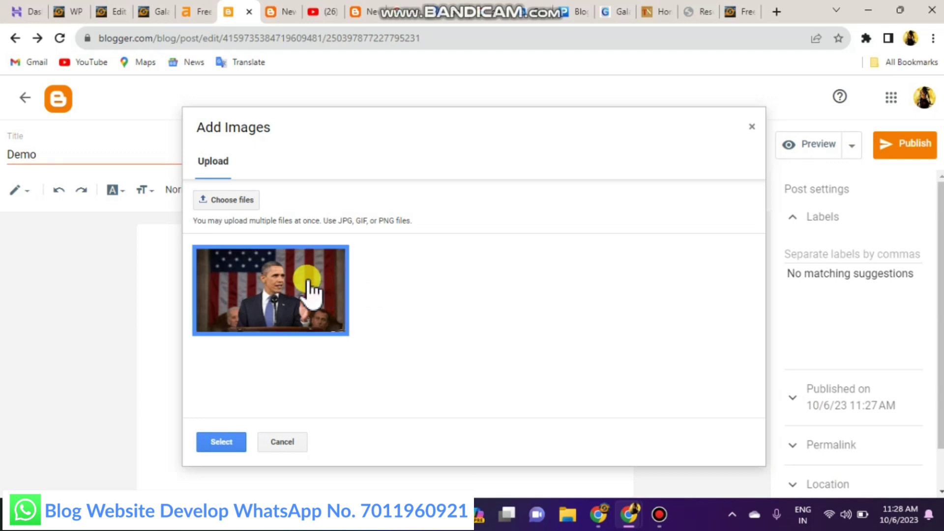
pyautogui.click(219, 442)
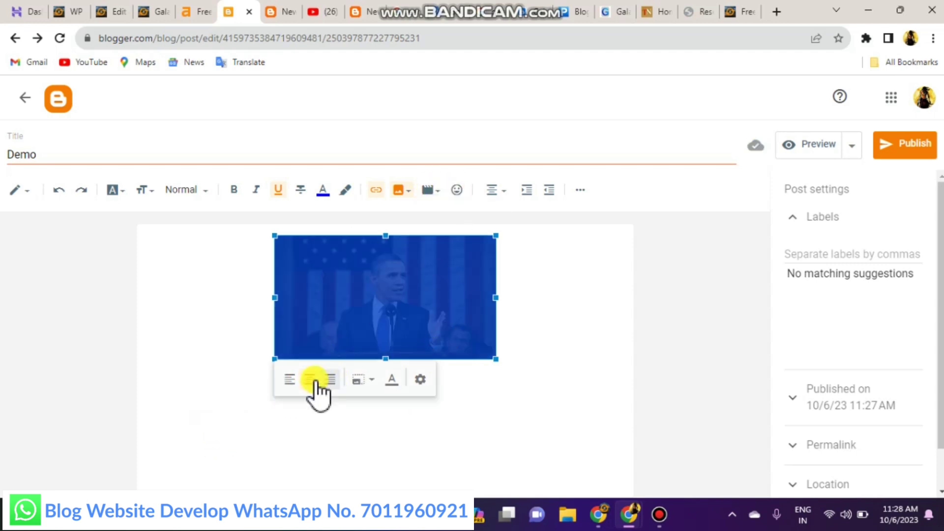
# Step: Try left and right alignment on the inserted image, ending with it centred
pyautogui.click(290, 380)
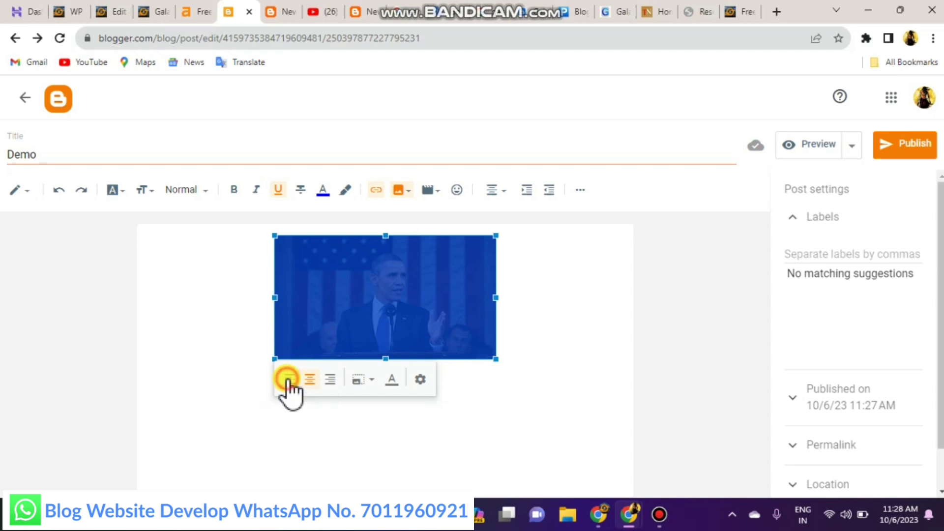
pyautogui.click(265, 322)
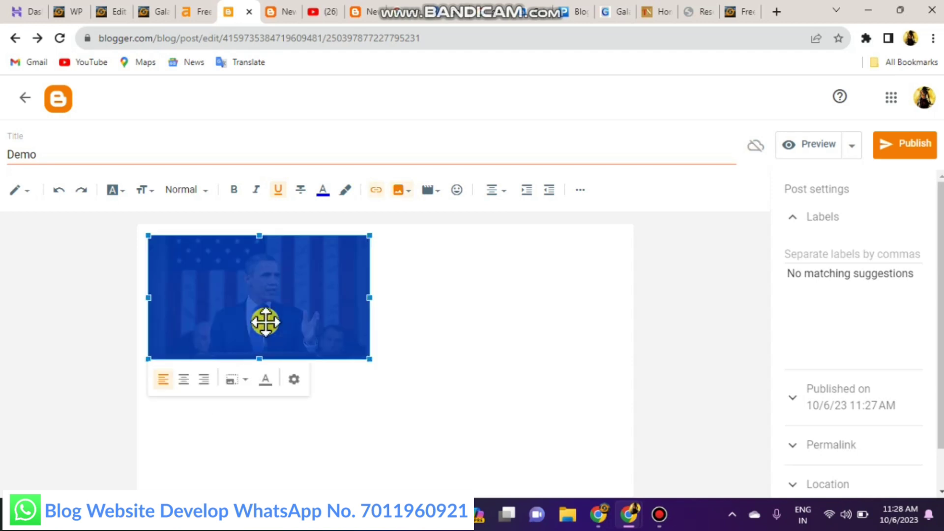
pyautogui.click(204, 388)
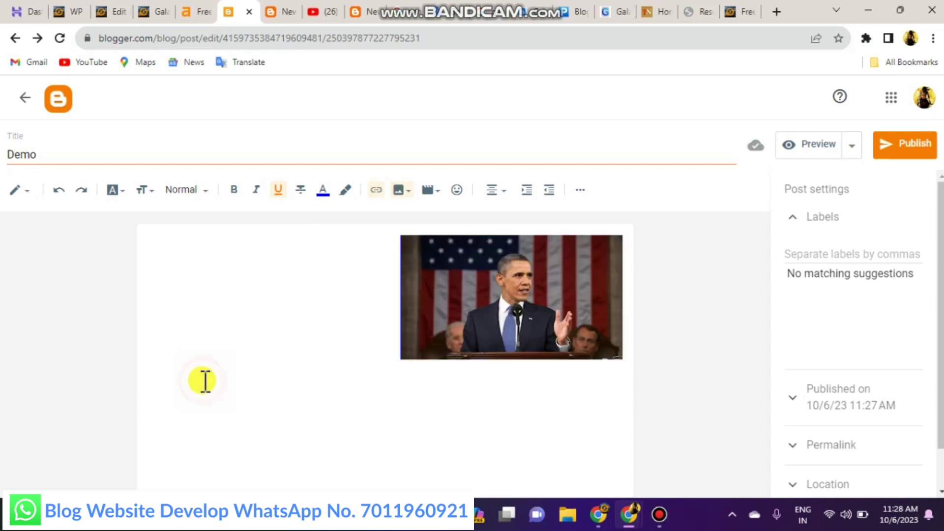
pyautogui.click(479, 288)
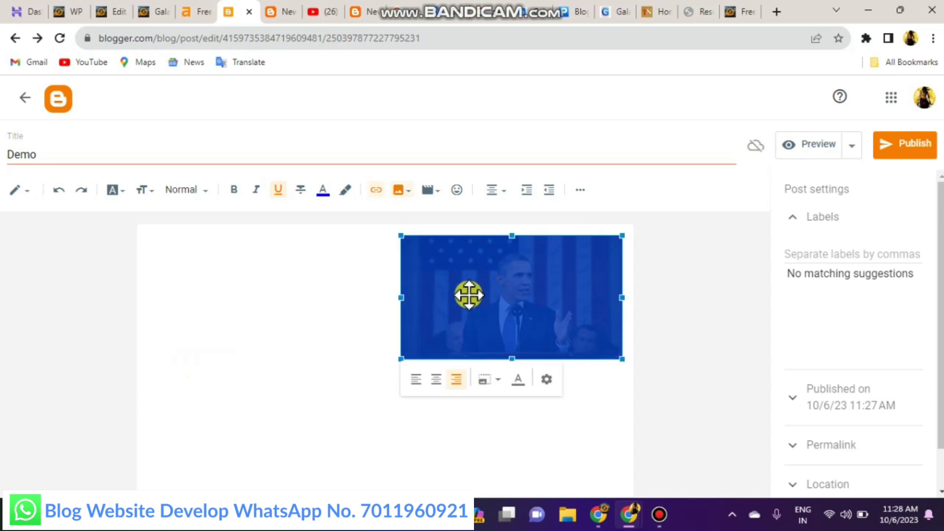
pyautogui.click(437, 381)
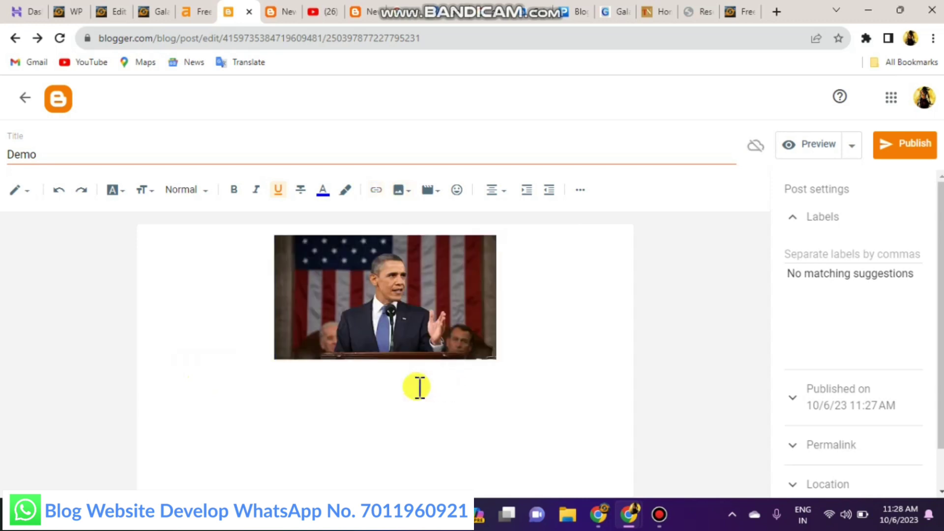
# Step: Write the text "demo article" beneath the image in the post body
pyautogui.click(442, 391)
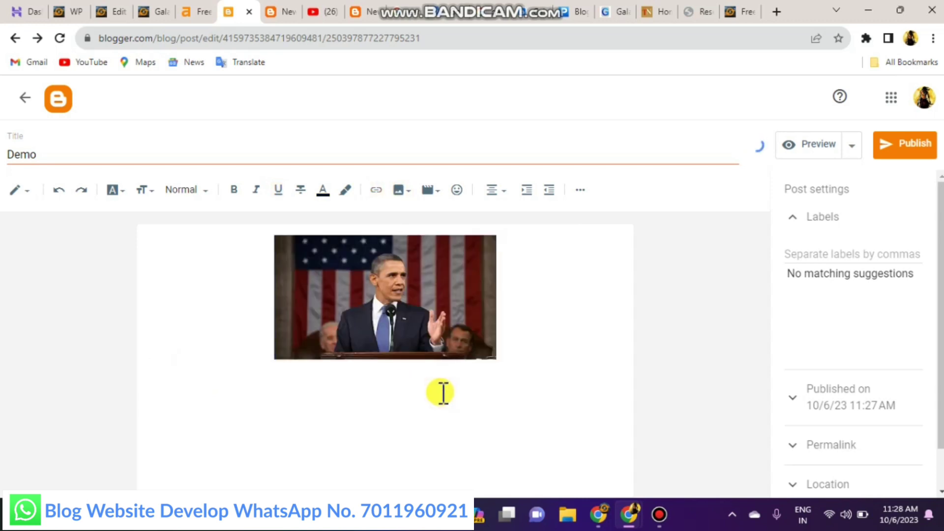
pyautogui.click(440, 392)
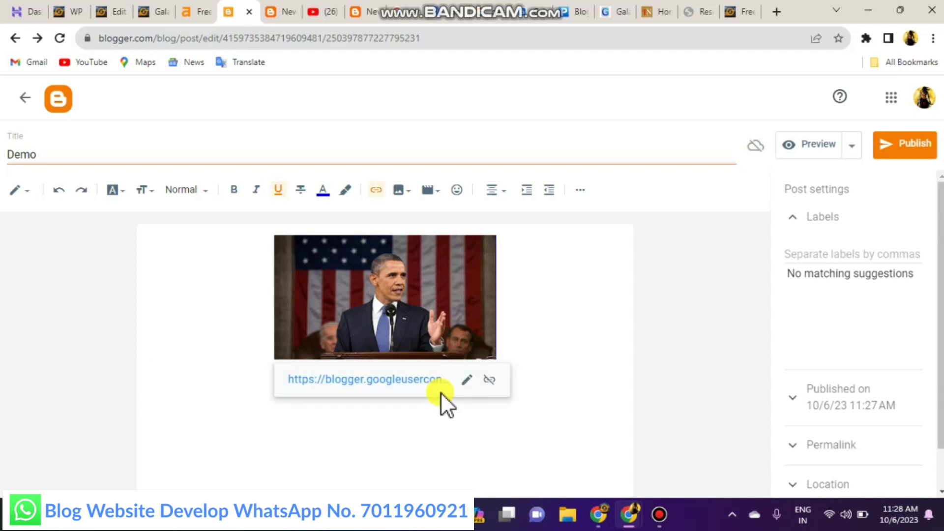
pyautogui.click(459, 262)
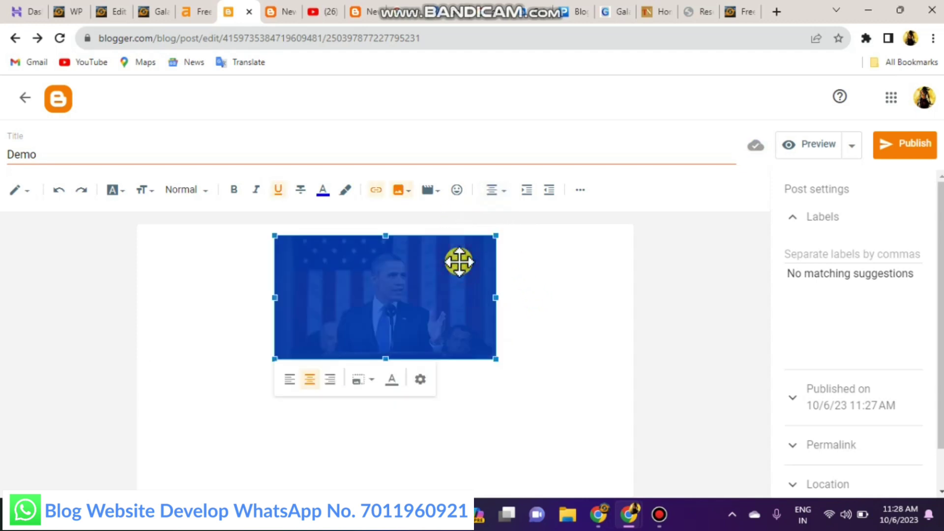
pyautogui.click(527, 285)
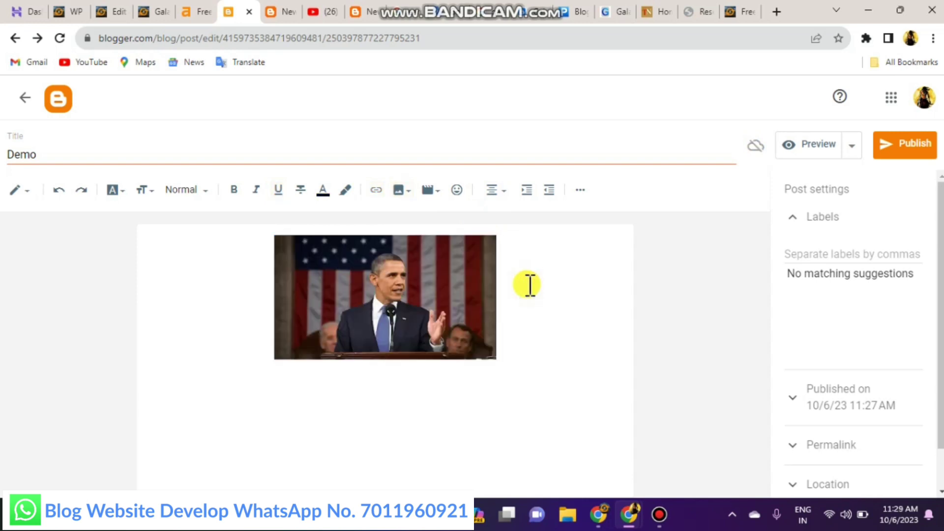
pyautogui.write('demo ')
pyautogui.write('a')
pyautogui.write('rticlkke')
pyautogui.press('BackSpace')
pyautogui.press('BackSpace')
pyautogui.press('BackSpace')
pyautogui.press('BackSpace')
pyautogui.write('le')
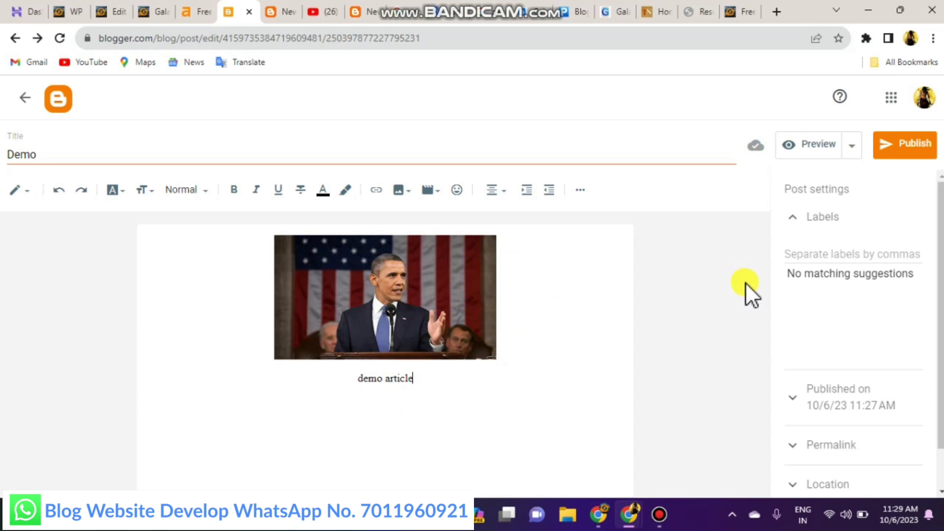
# Step: Add the label news to the post and collapse the label settings
pyautogui.click(812, 252)
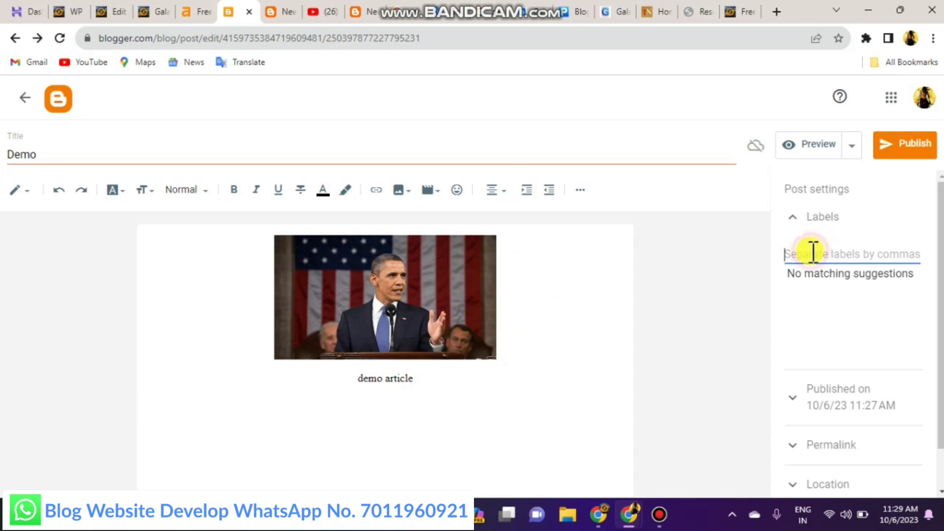
pyautogui.write('n')
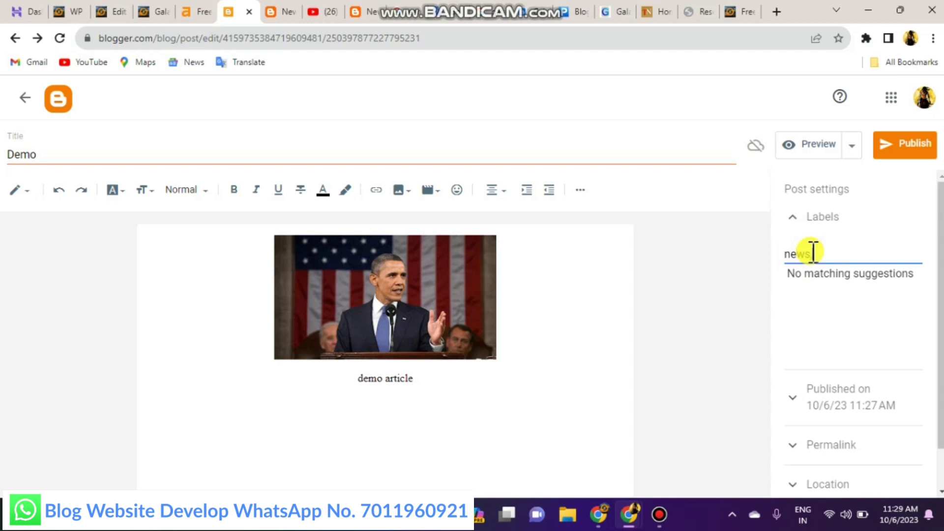
pyautogui.write('ews')
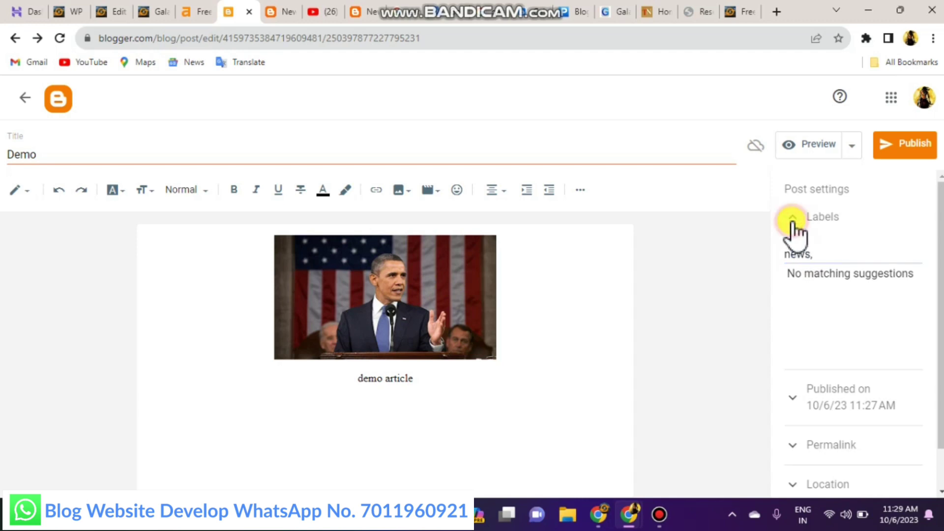
pyautogui.click(793, 223)
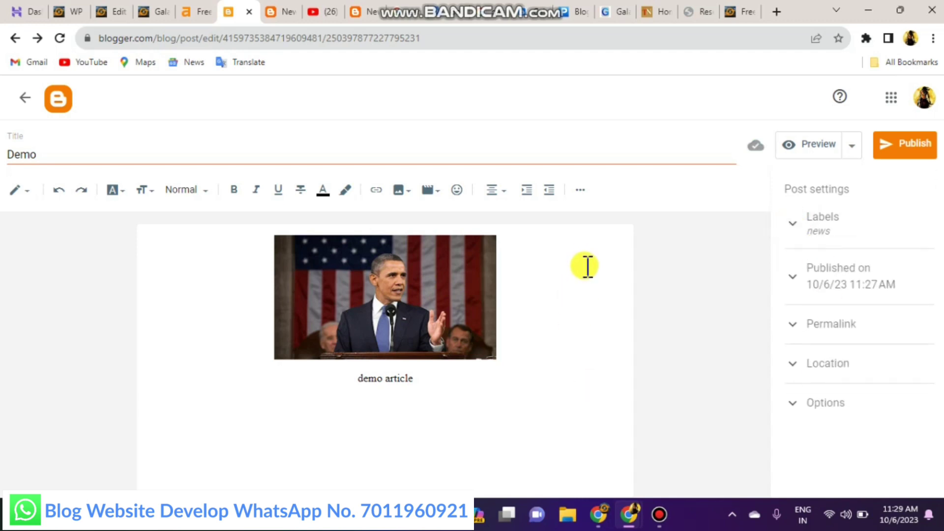
pyautogui.tripleClick(386, 379)
pyautogui.click(422, 381)
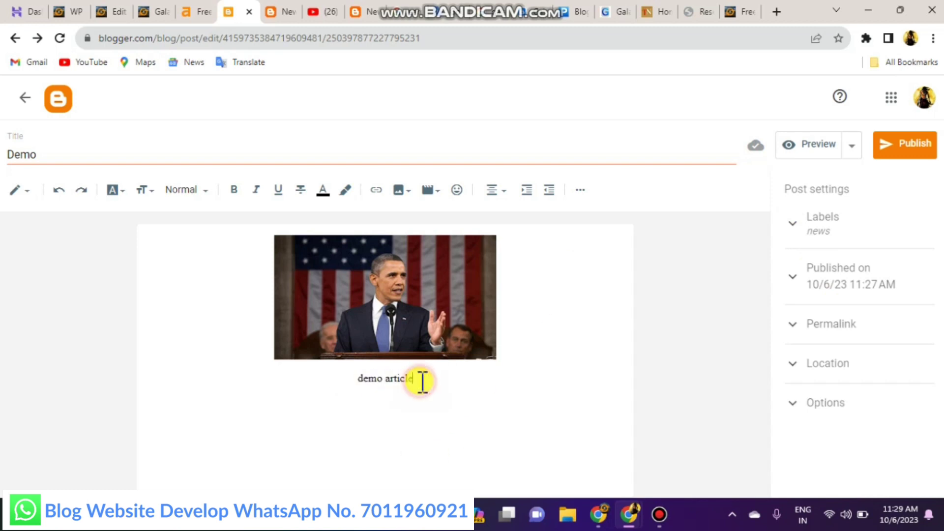
pyautogui.moveTo(417, 382); pyautogui.dragTo(362, 381)
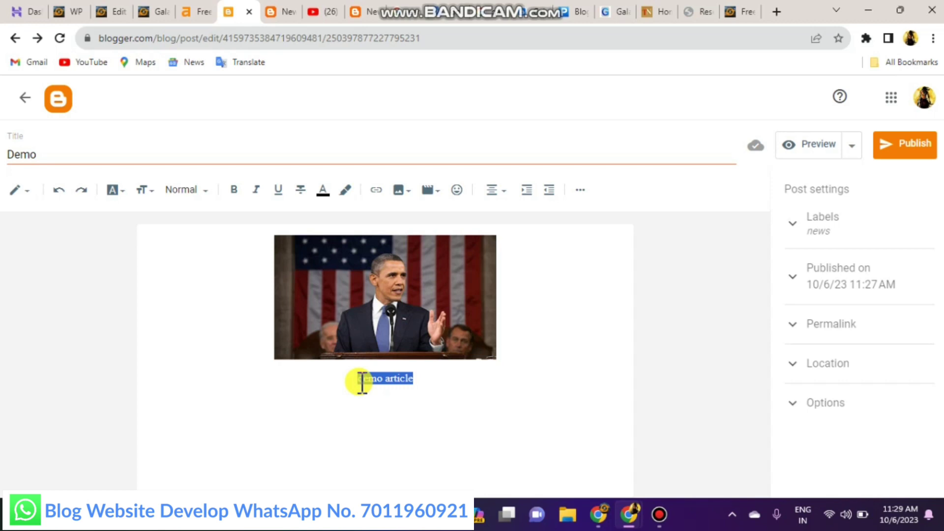
pyautogui.click(198, 151)
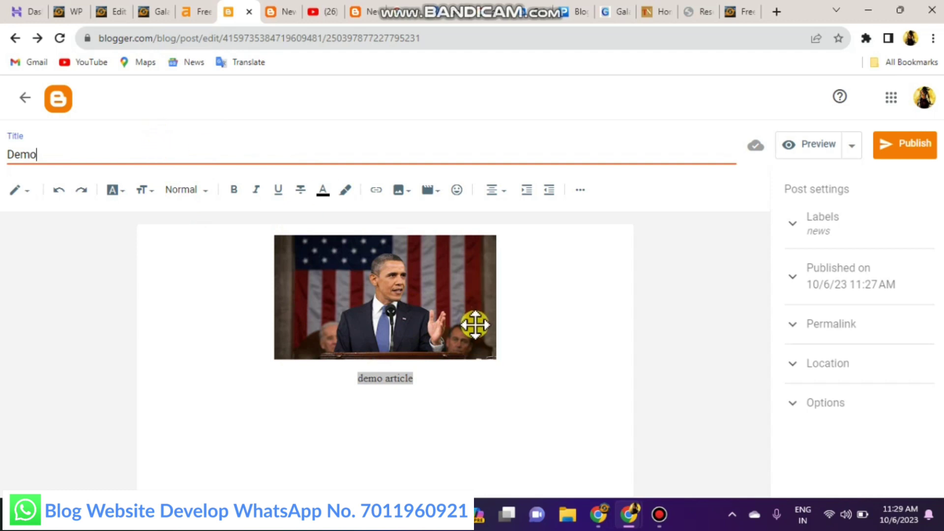
pyautogui.click(414, 386)
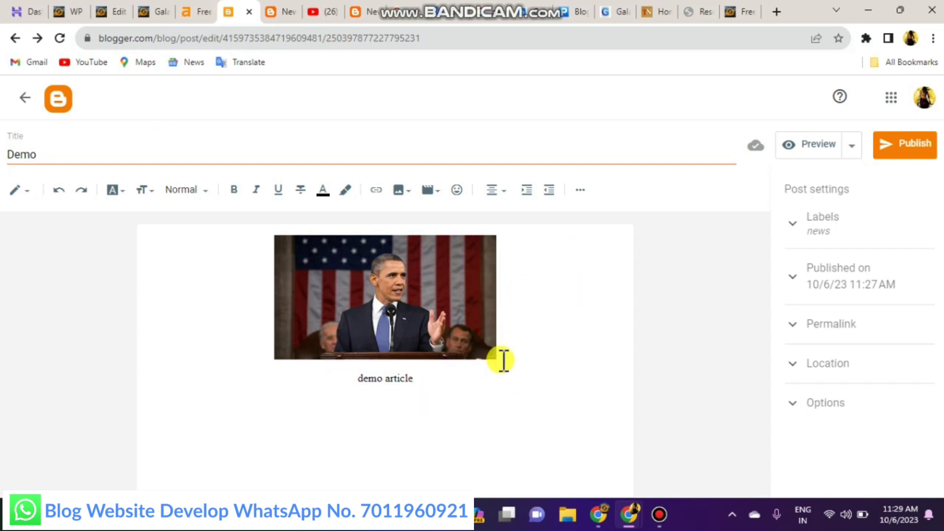
# Step: Set the size of the post's image to Large
pyautogui.click(396, 330)
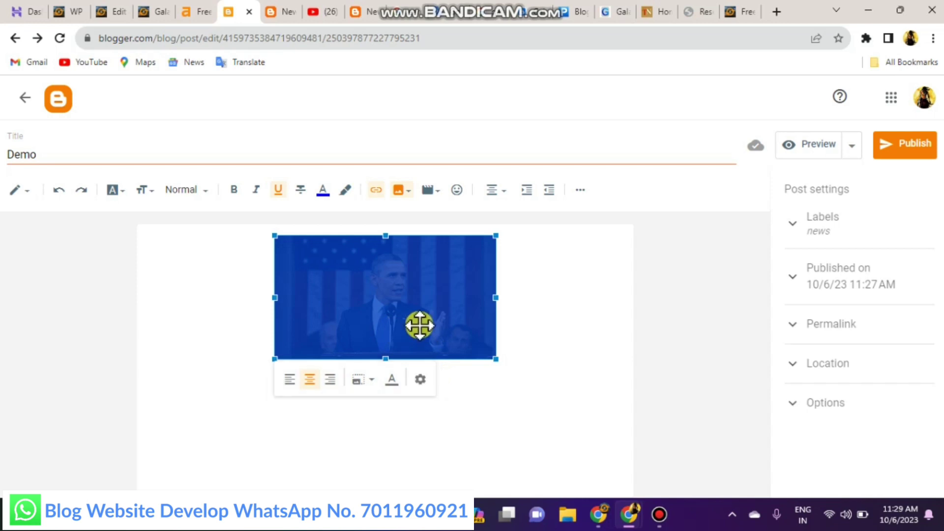
pyautogui.click(420, 381)
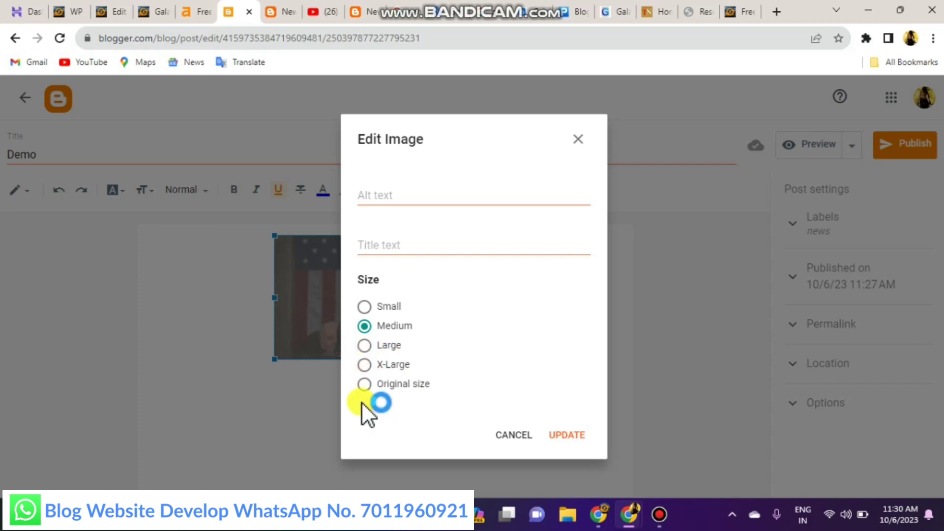
pyautogui.click(363, 347)
pyautogui.click(563, 432)
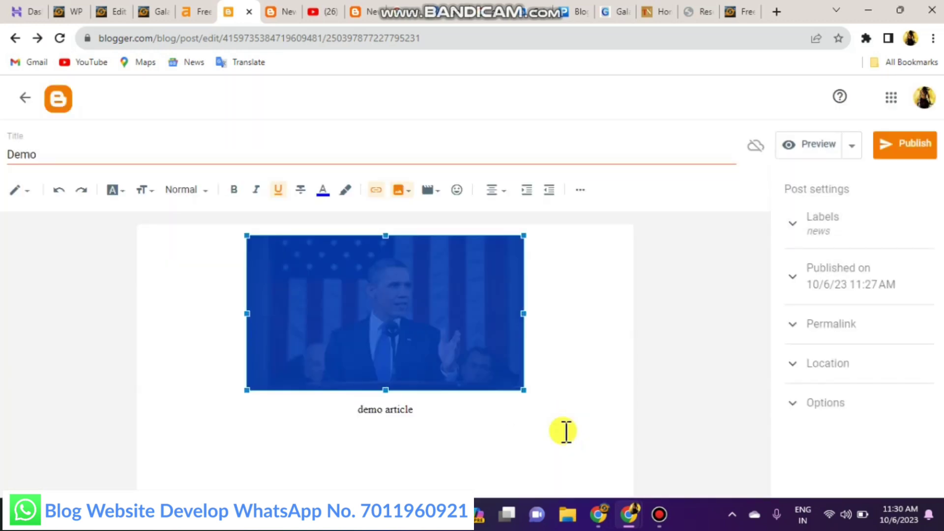
pyautogui.click(560, 369)
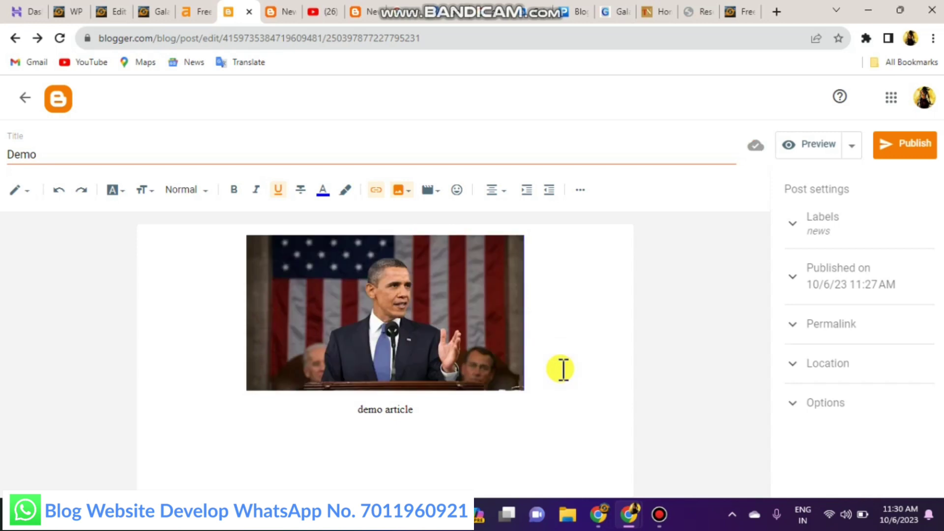
# Step: Publish the Demo post and reload the live News Tech blog to view it
pyautogui.click(892, 156)
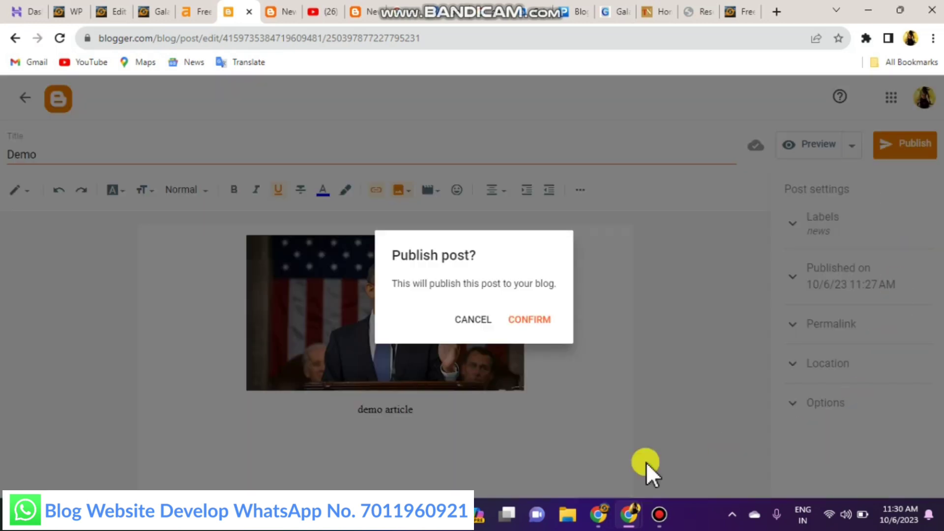
pyautogui.click(545, 324)
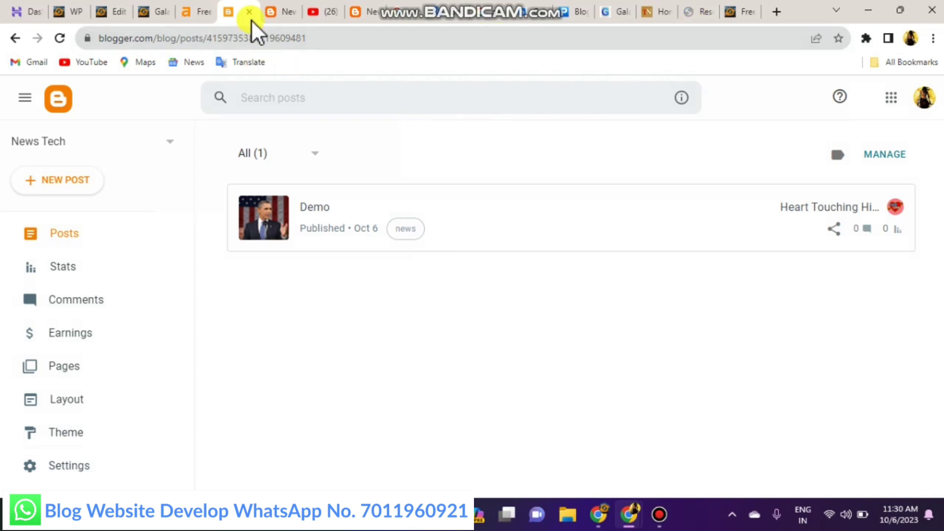
pyautogui.click(276, 16)
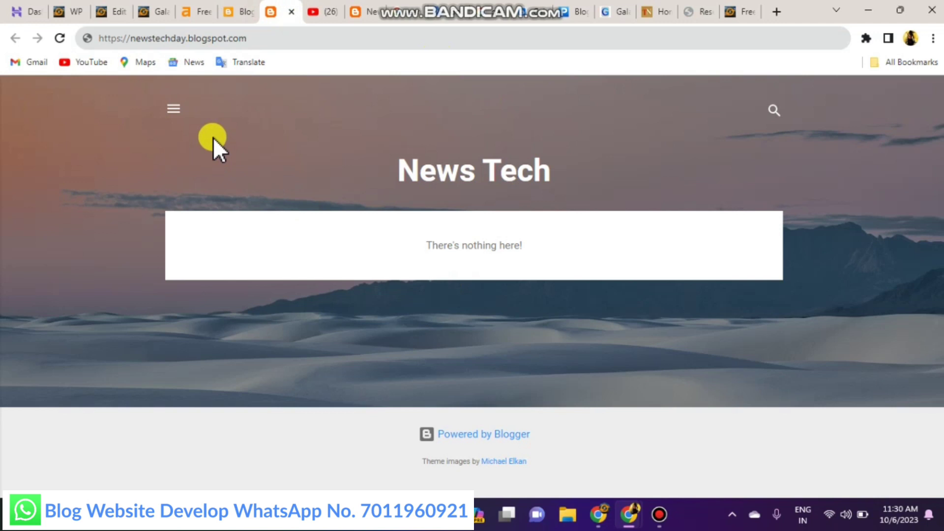
pyautogui.click(62, 38)
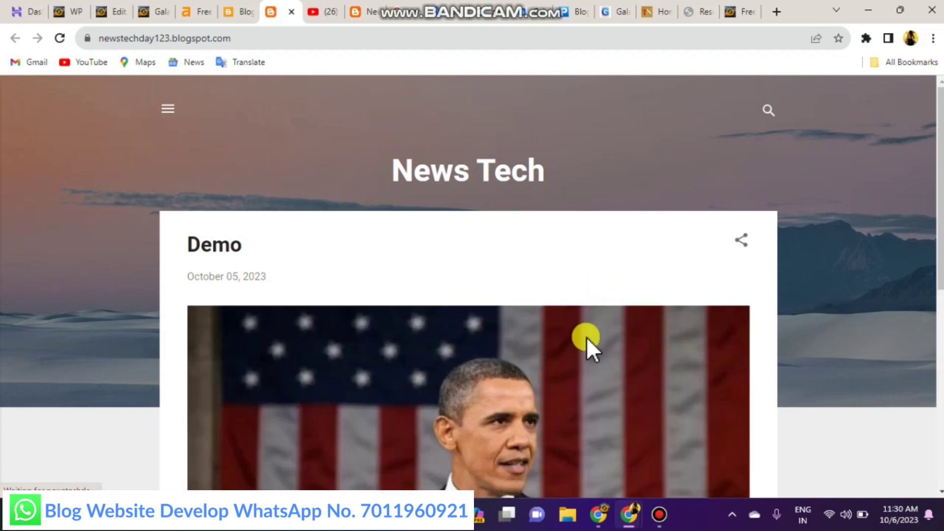
# Step: Look over the Demo post on the live blog and move it to the trash from the News Tech post list
pyautogui.scroll(-4, 938, 185)
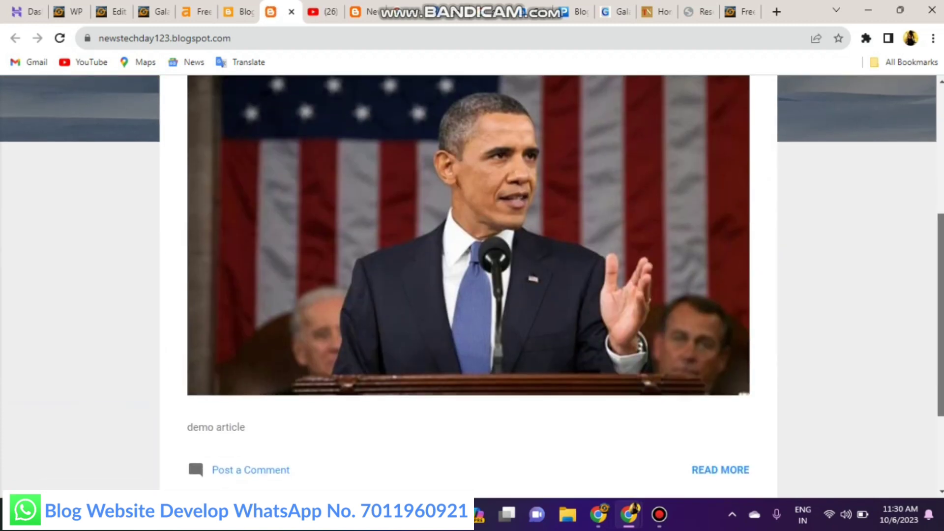
pyautogui.scroll(4, 937, 186)
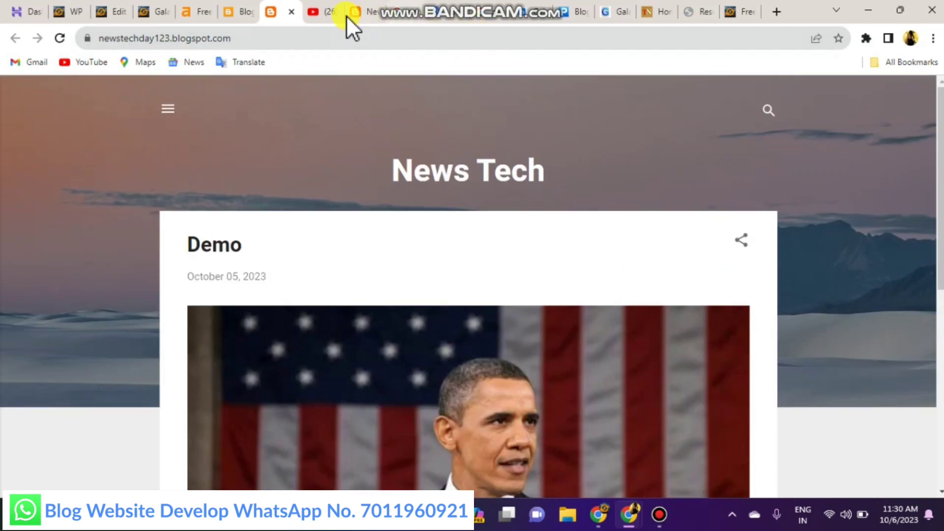
pyautogui.click(241, 11)
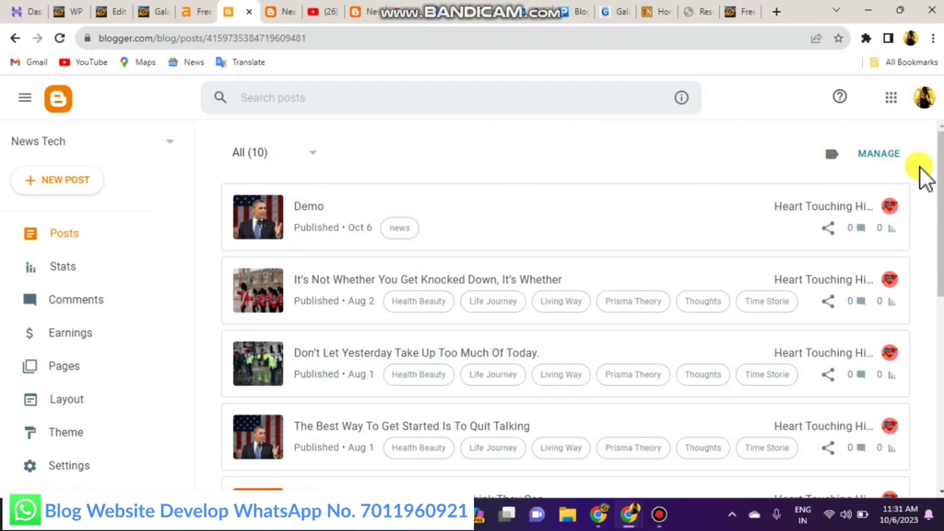
pyautogui.moveTo(938, 179)
pyautogui.mouseDown()
pyautogui.moveTo(938, 295)
pyautogui.moveTo(933, 169)
pyautogui.mouseUp()
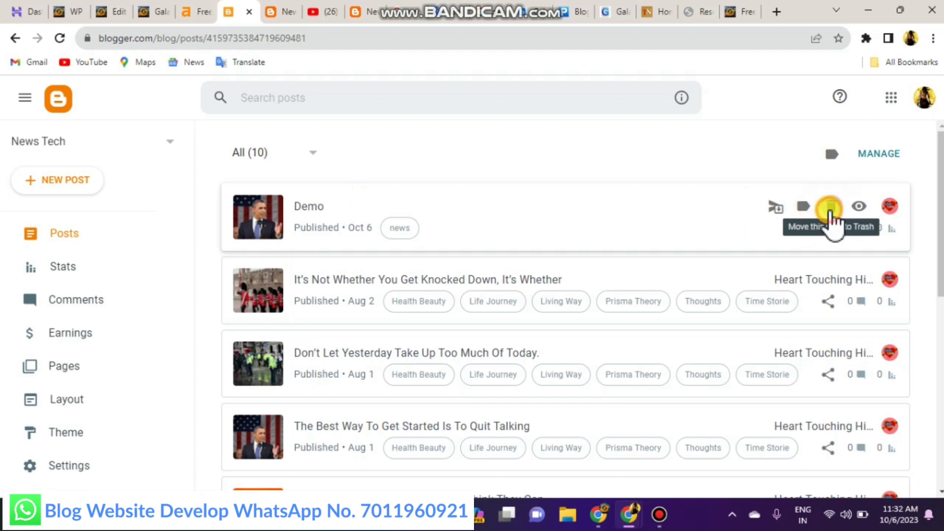
pyautogui.click(830, 208)
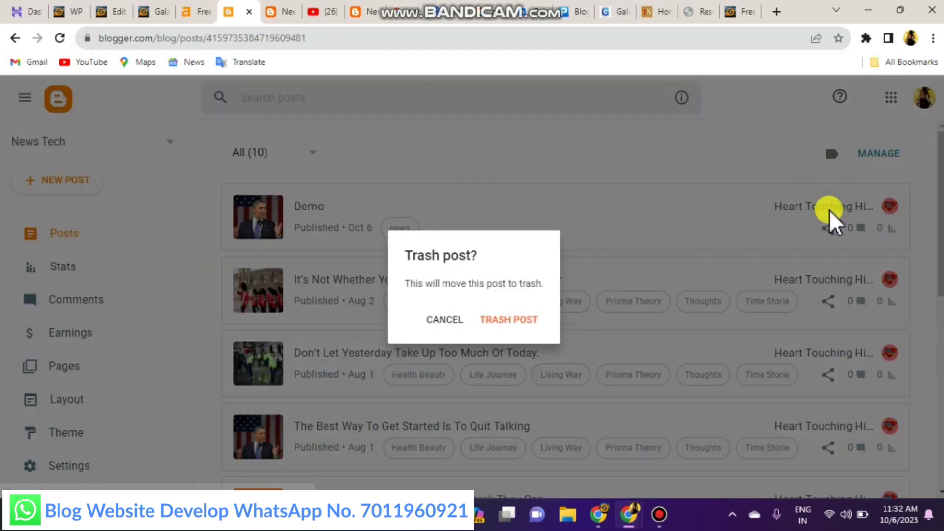
pyautogui.click(515, 322)
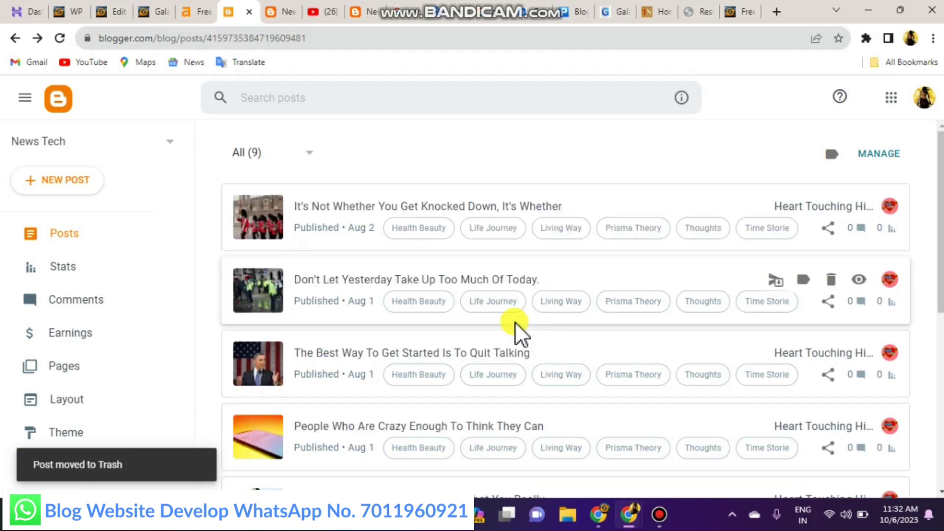
# Step: Open the post "The Best Way To Get Started Is To Quit Talking" for editing and examine its title, image and body text
pyautogui.click(355, 349)
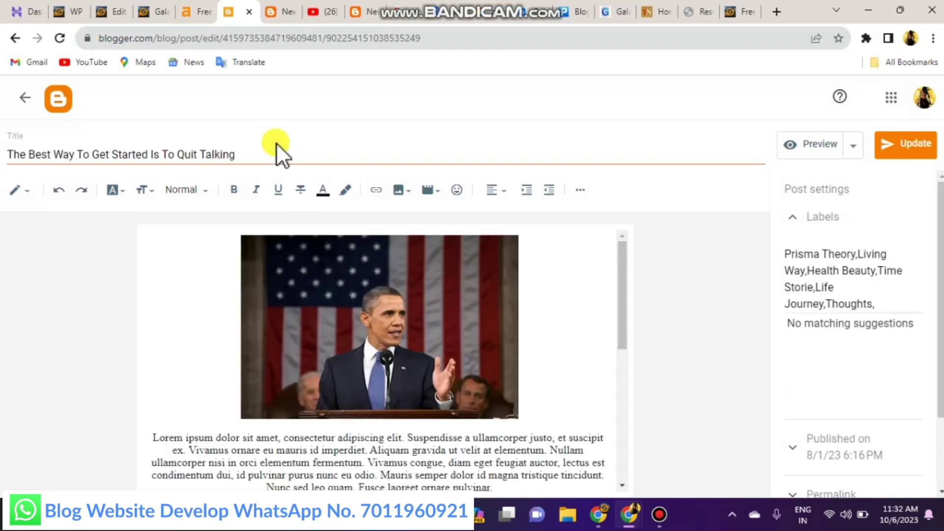
pyautogui.moveTo(279, 150); pyautogui.dragTo(6, 158)
pyautogui.click(434, 337)
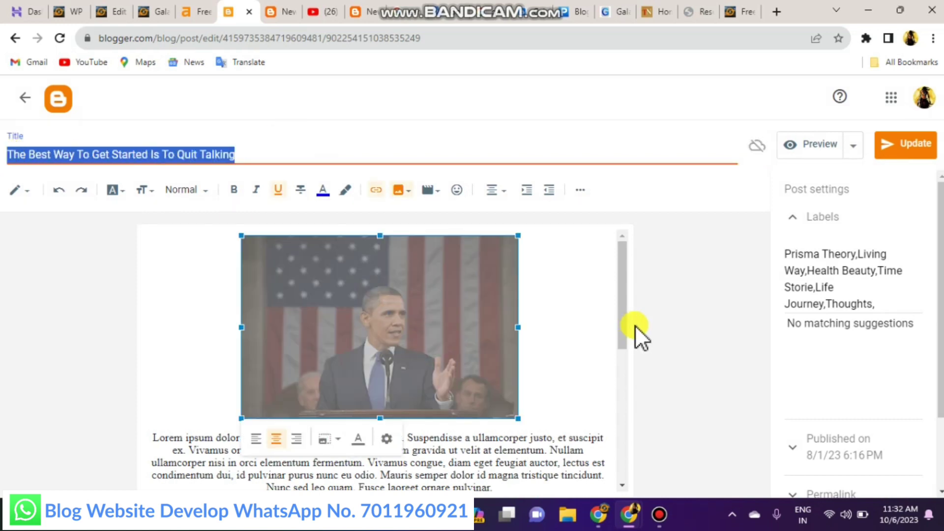
pyautogui.click(583, 328)
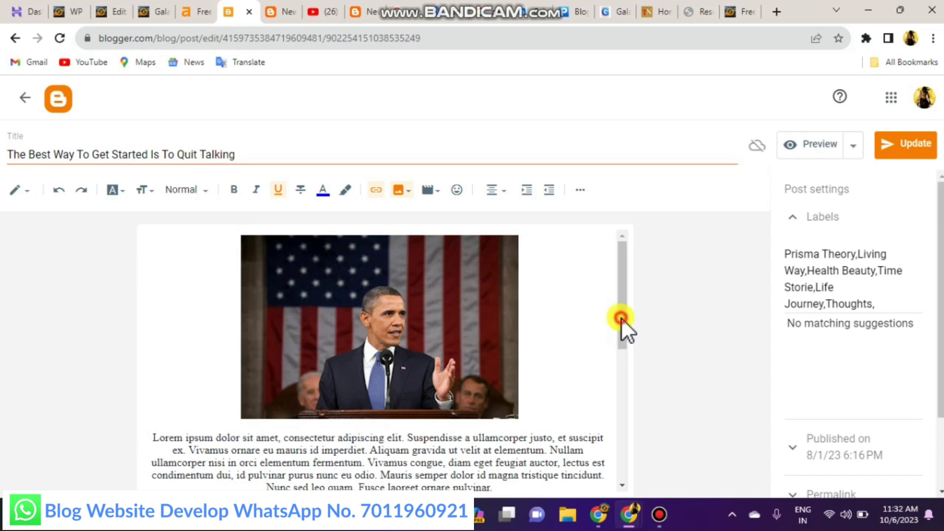
pyautogui.moveTo(621, 318); pyautogui.dragTo(626, 248)
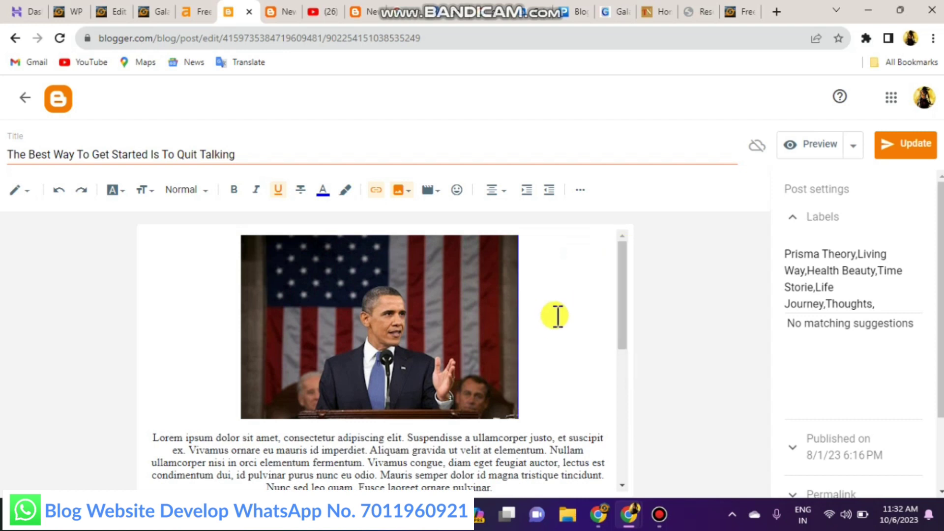
# Step: Review the post's labels, collapse the label settings, update the post and return to the post list
pyautogui.click(797, 254)
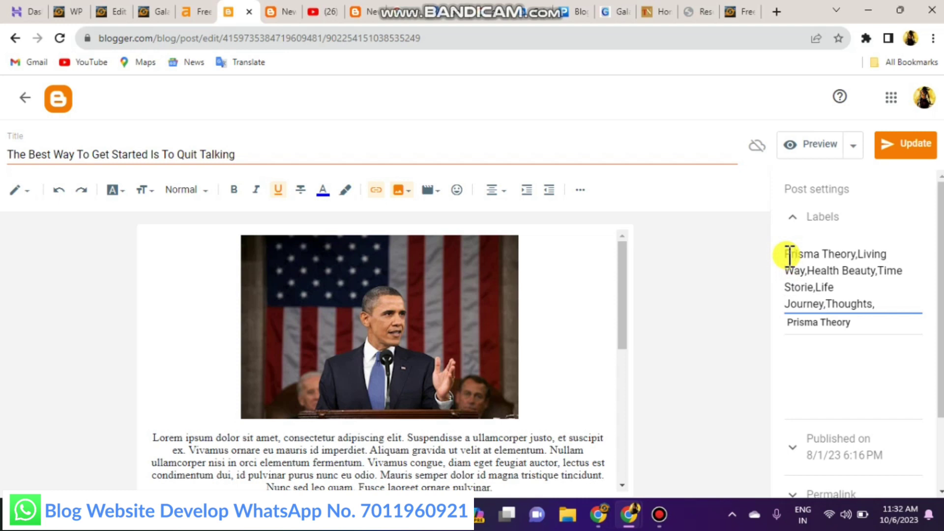
pyautogui.click(805, 217)
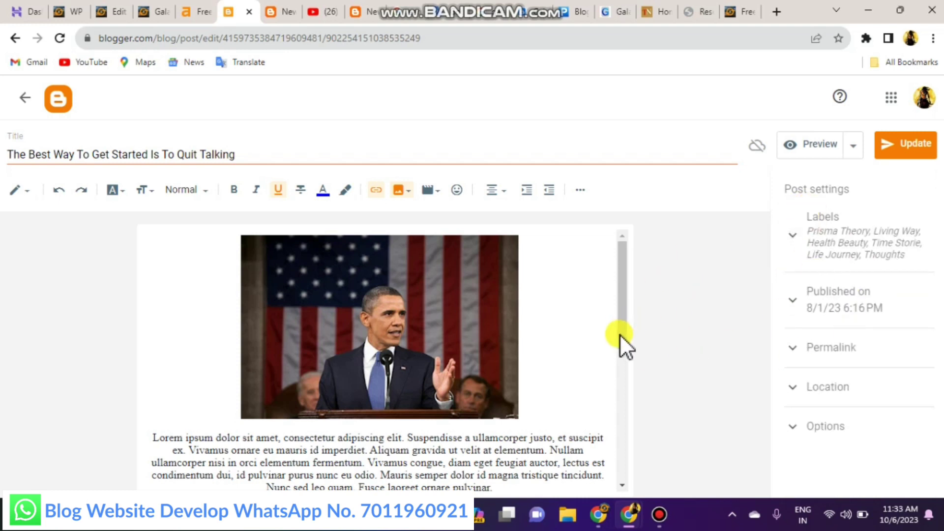
pyautogui.click(585, 413)
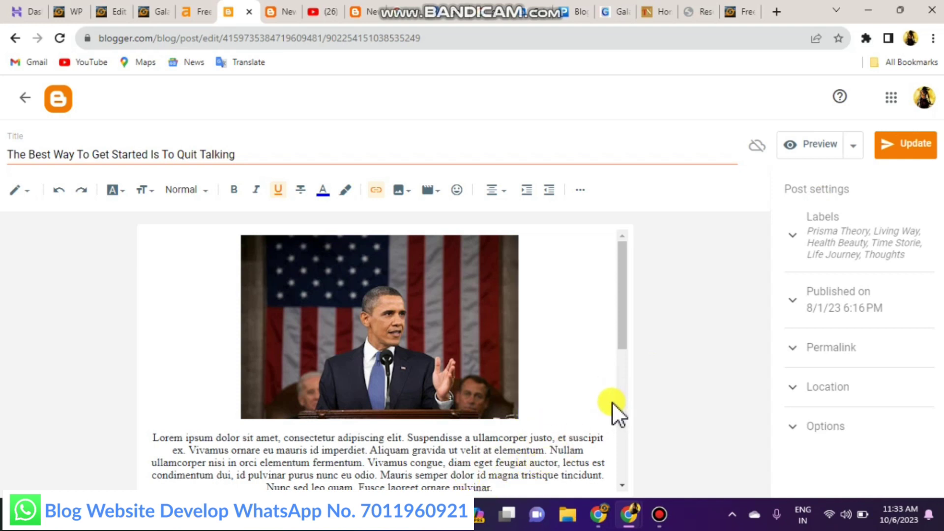
pyautogui.click(892, 146)
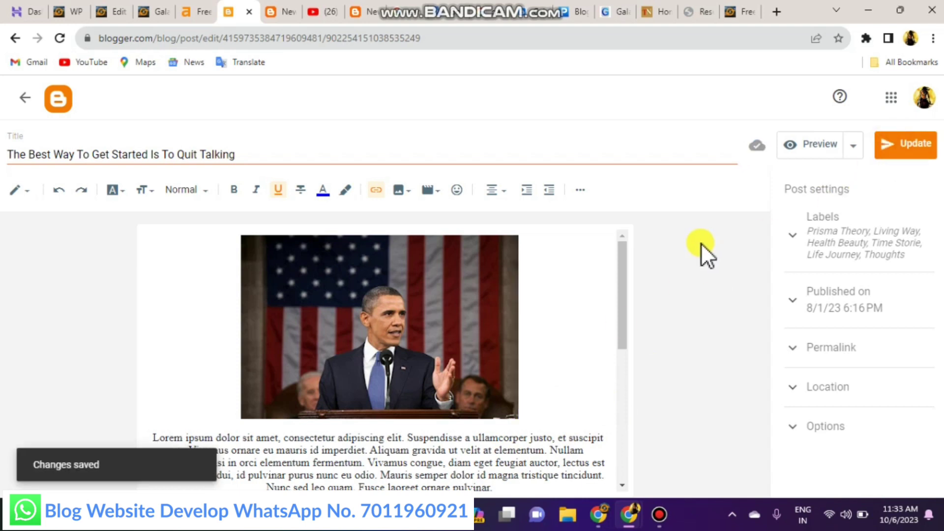
pyautogui.click(26, 98)
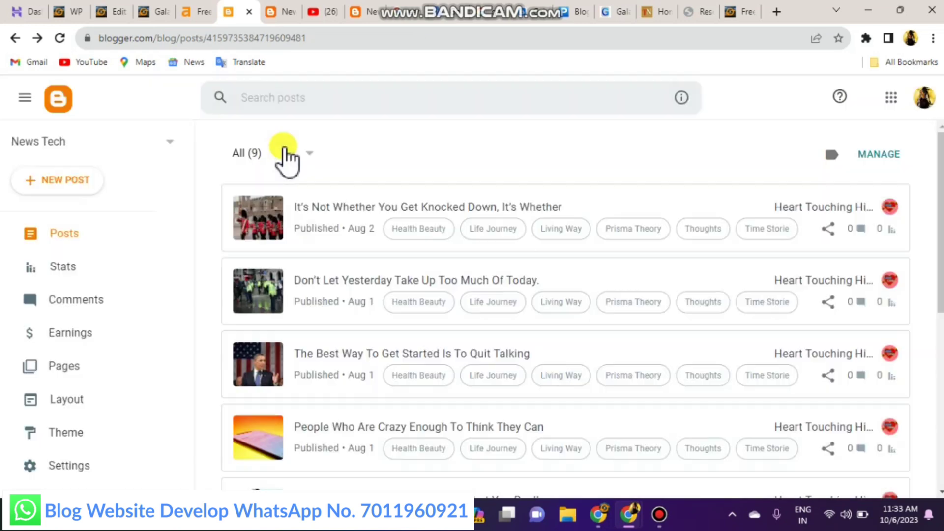
# Step: Reload the live News Tech blog and look through the posts on its home page
pyautogui.click(282, 13)
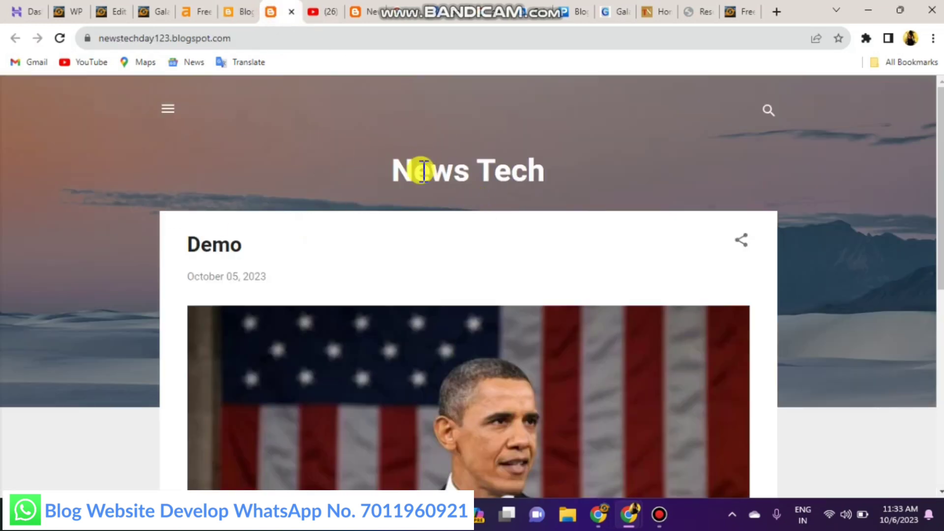
pyautogui.click(59, 37)
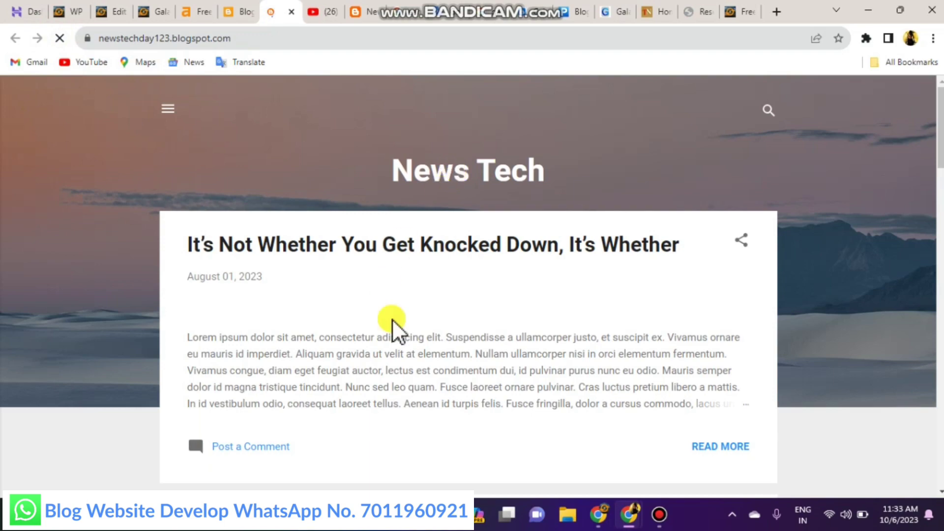
pyautogui.scroll(-5, 469, 285)
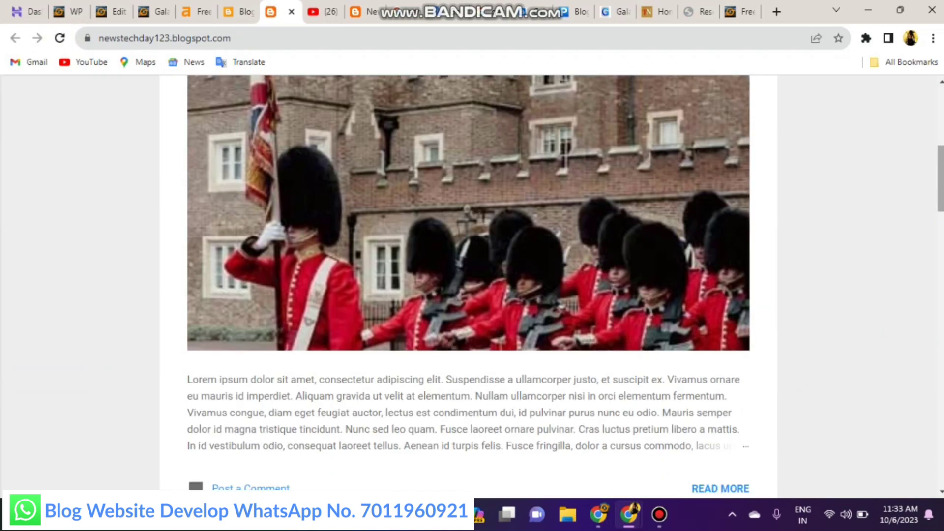
pyautogui.scroll(-15, 468, 285)
pyautogui.moveTo(939, 455); pyautogui.dragTo(936, 156)
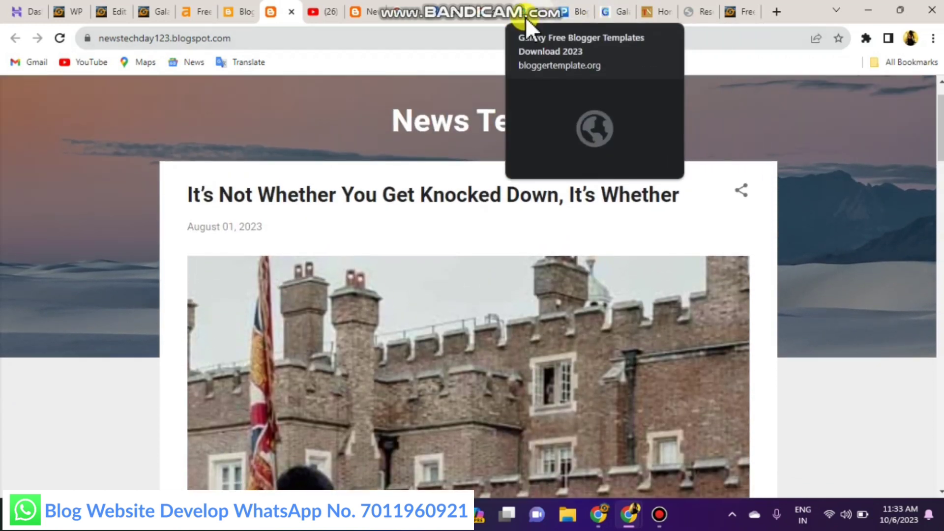
# Step: Look over the layout of the Galaxy template's demo site
pyautogui.click(613, 13)
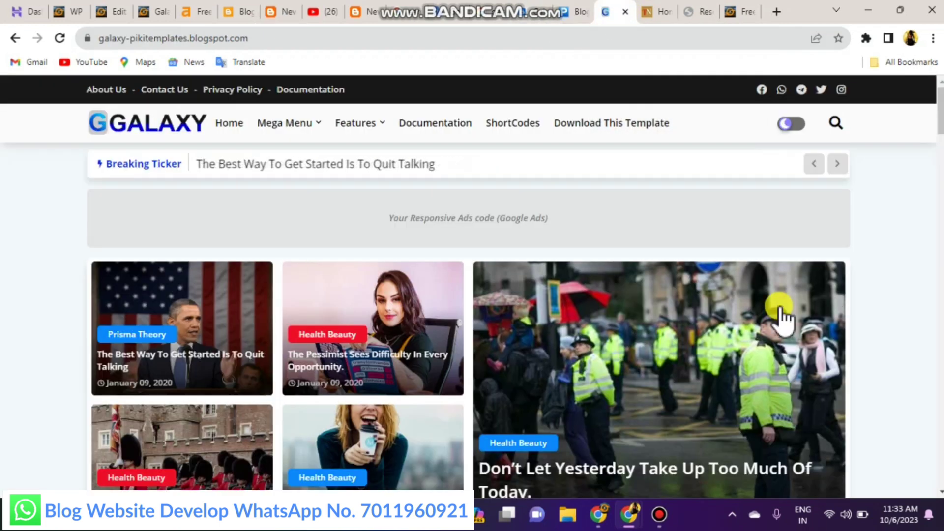
pyautogui.scroll(-20, 467, 285)
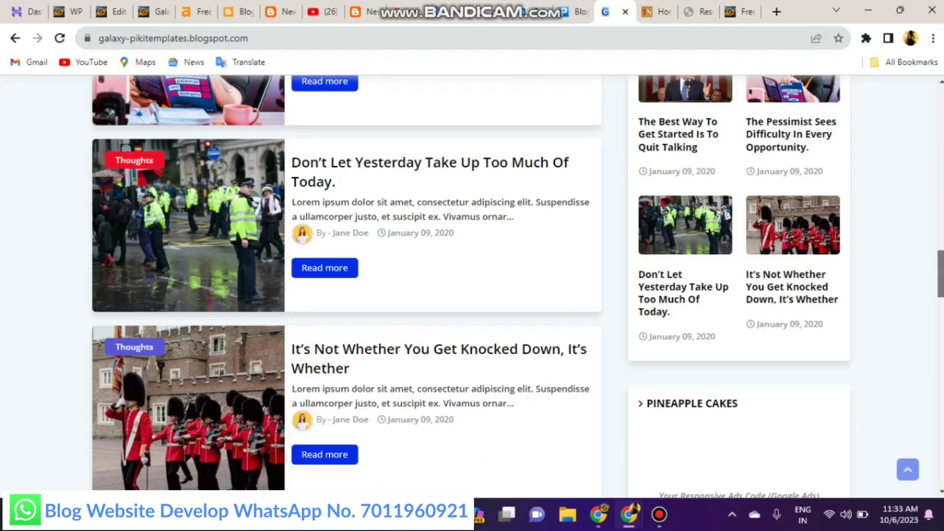
pyautogui.scroll(20, 939, 105)
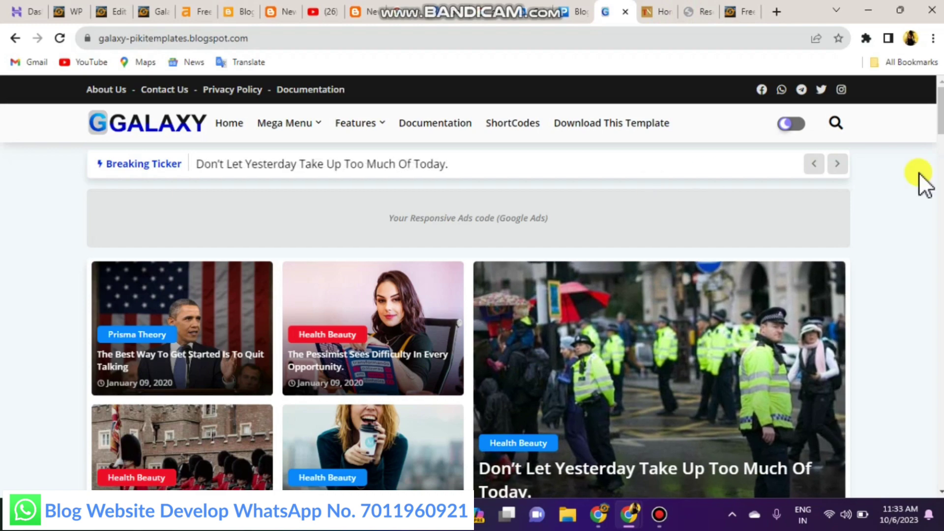
pyautogui.moveTo(939, 111)
pyautogui.mouseDown()
pyautogui.moveTo(939, 192)
pyautogui.moveTo(937, 93)
pyautogui.mouseUp()
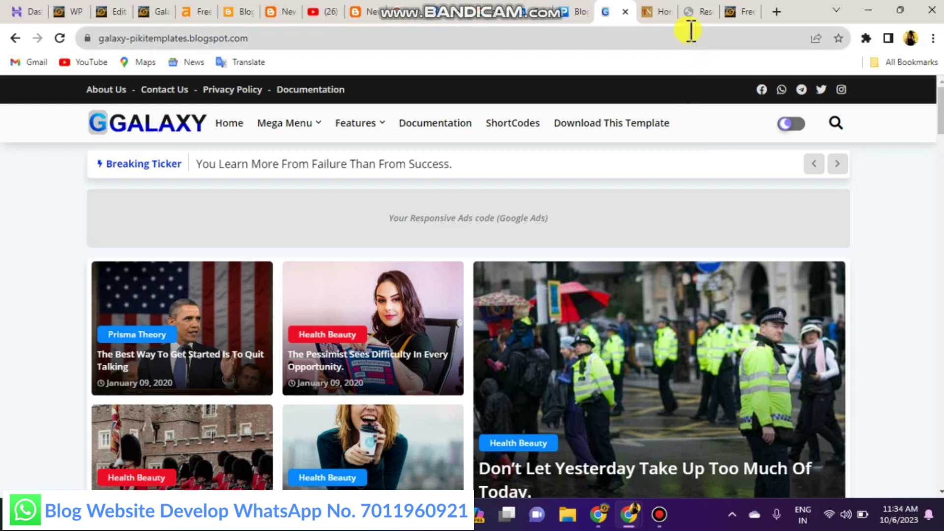
# Step: Reload the Research Tech News safe link page, generate its download link and download the Galaxy template, dismissing the ad
pyautogui.click(688, 15)
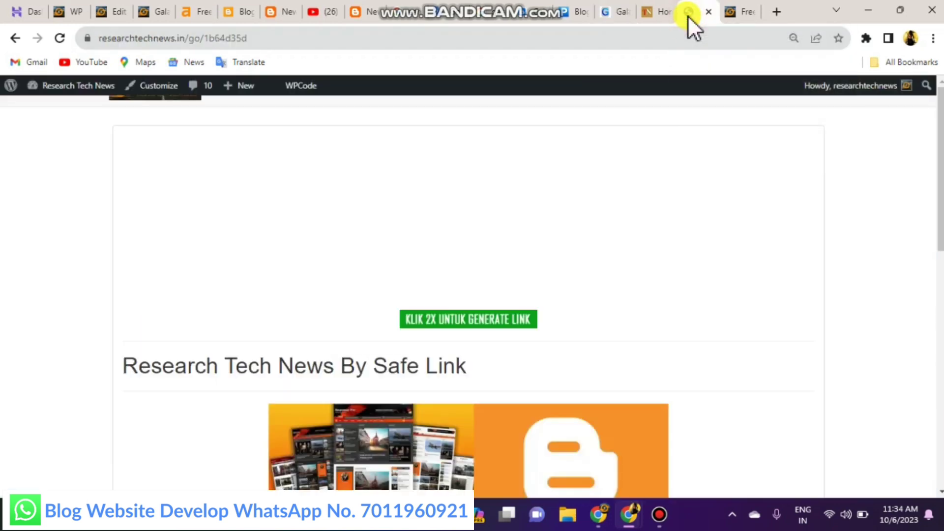
pyautogui.click(67, 40)
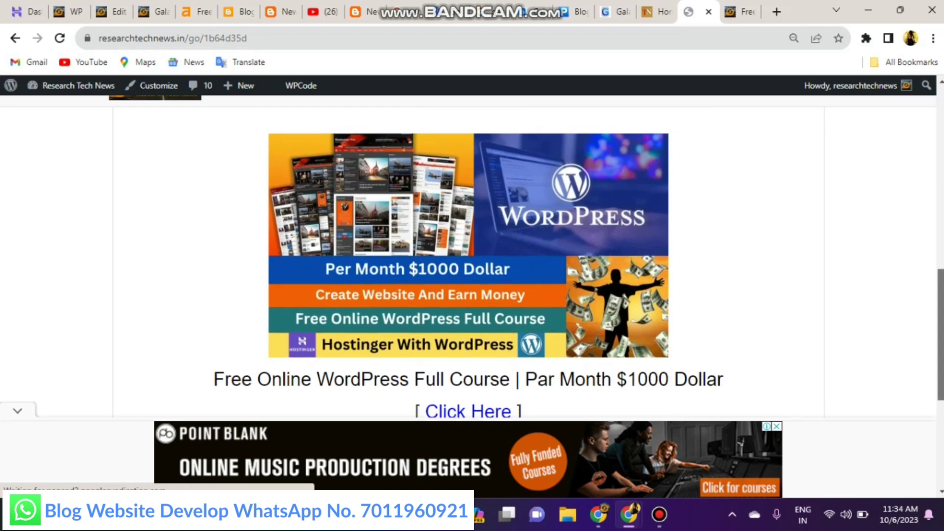
pyautogui.scroll(5, 934, 248)
pyautogui.scroll(5, 934, 248)
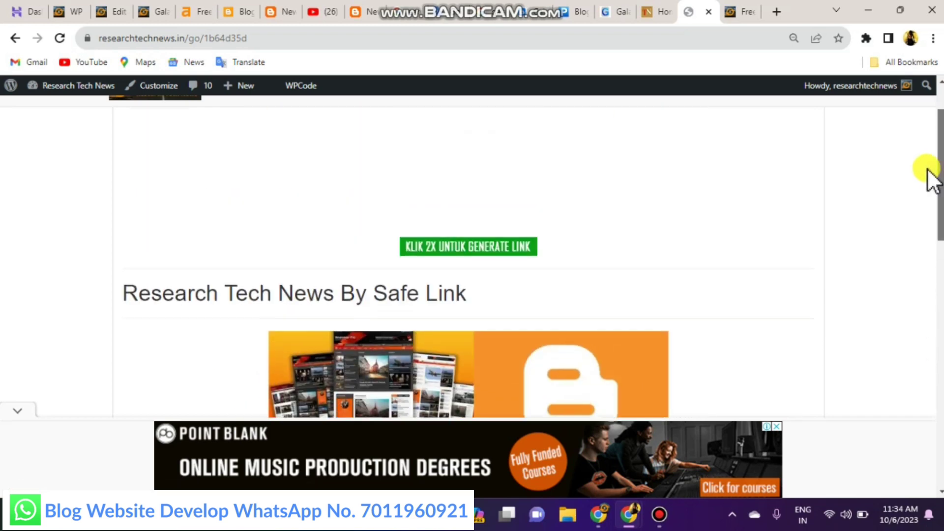
pyautogui.moveTo(929, 170); pyautogui.dragTo(924, 191)
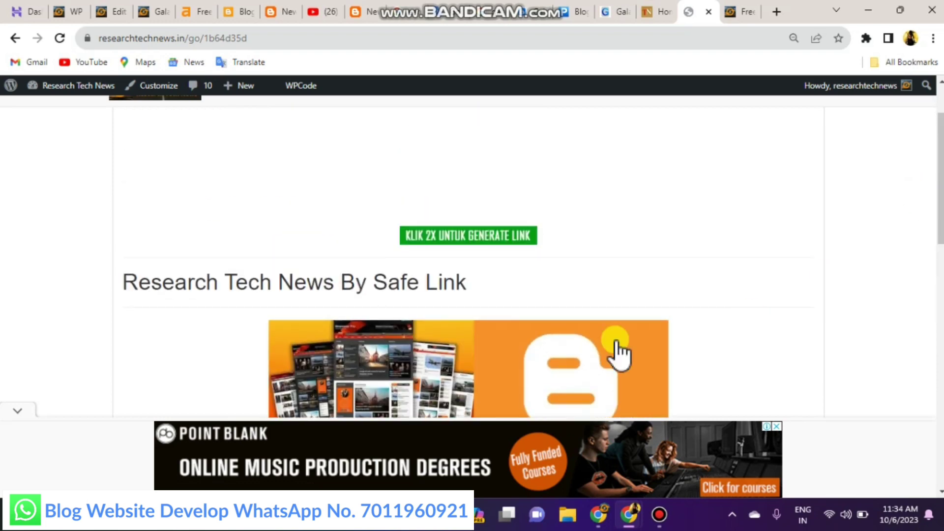
pyautogui.doubleClick(497, 238)
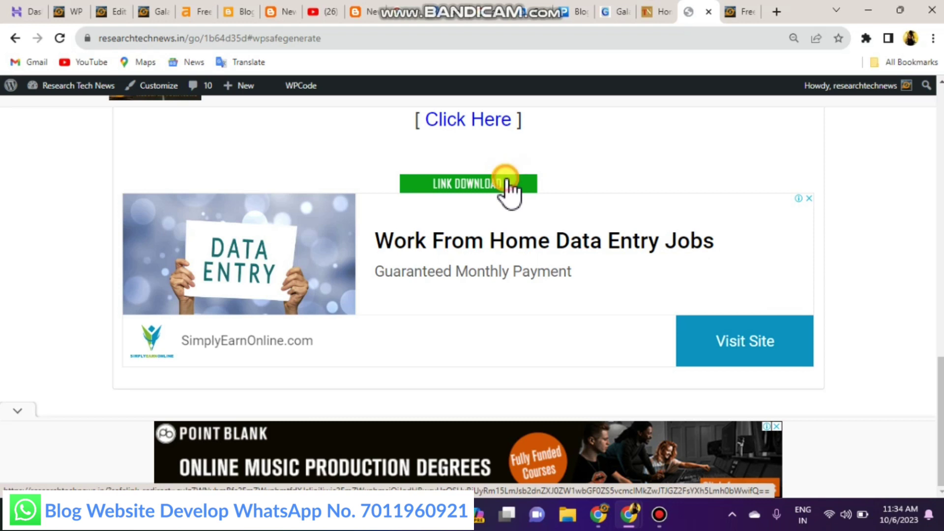
pyautogui.click(509, 187)
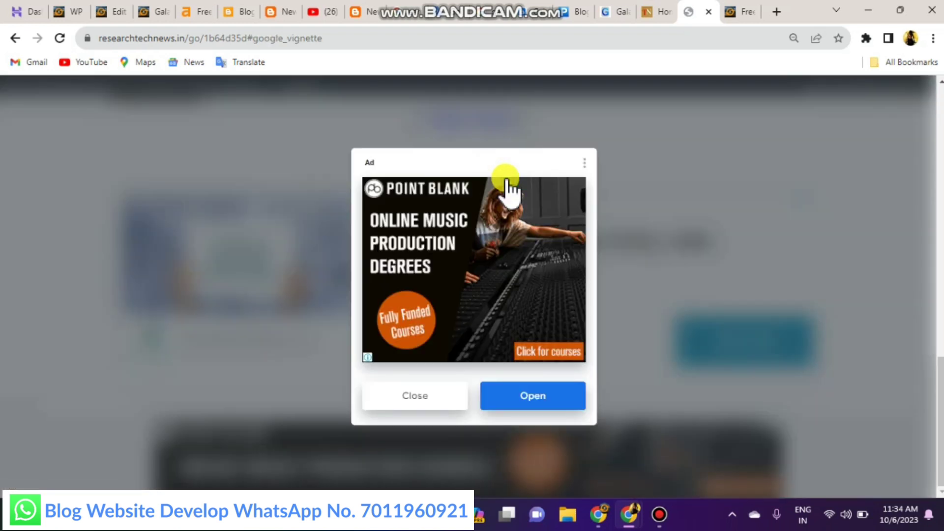
pyautogui.click(422, 400)
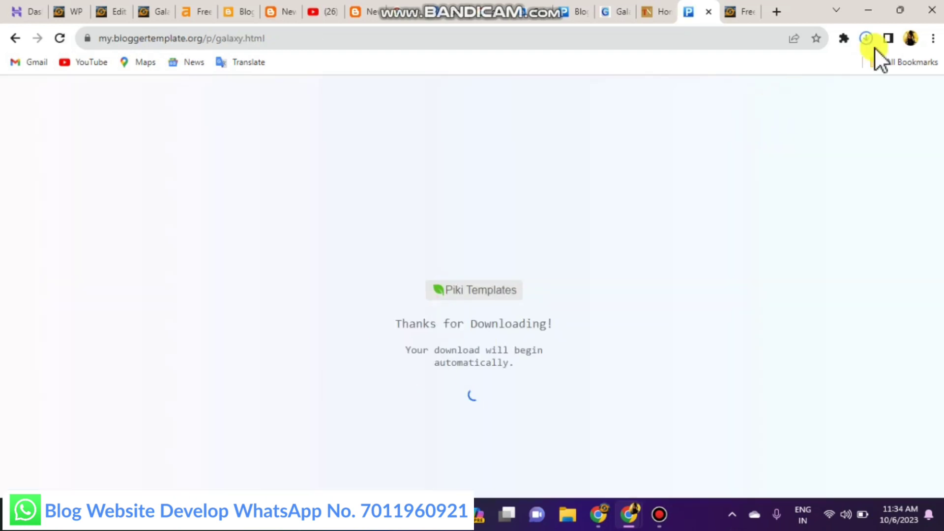
# Step: Check the Galaxy template zip in the recent downloads and the Downloads folder, and return to the Galaxy demo site
pyautogui.click(866, 40)
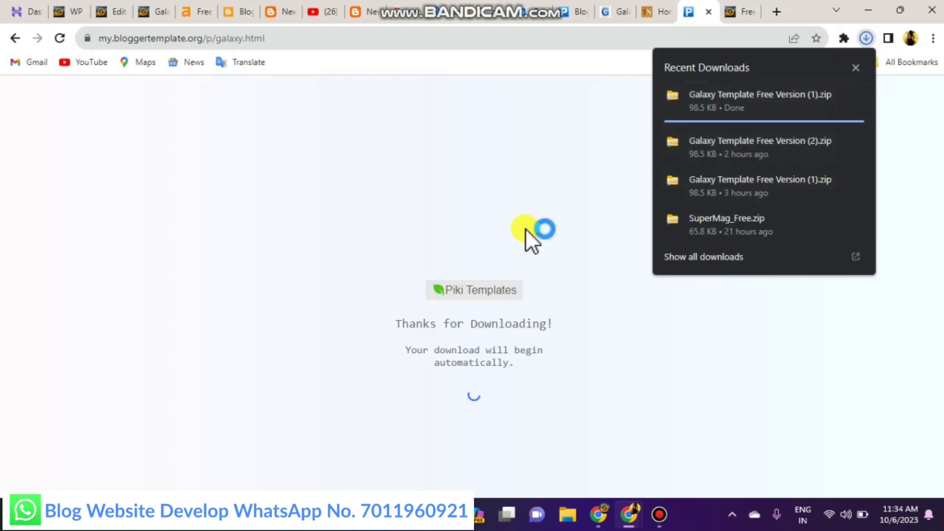
pyautogui.click(571, 523)
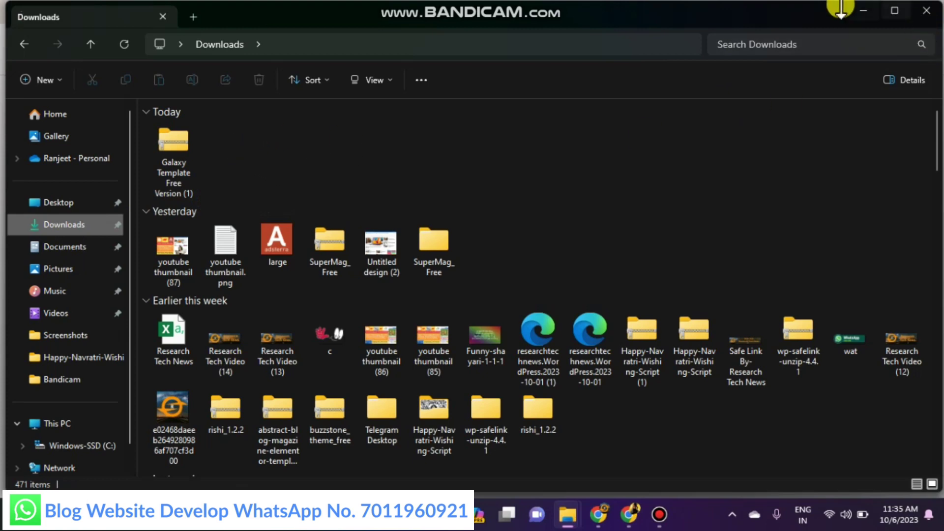
pyautogui.click(861, 7)
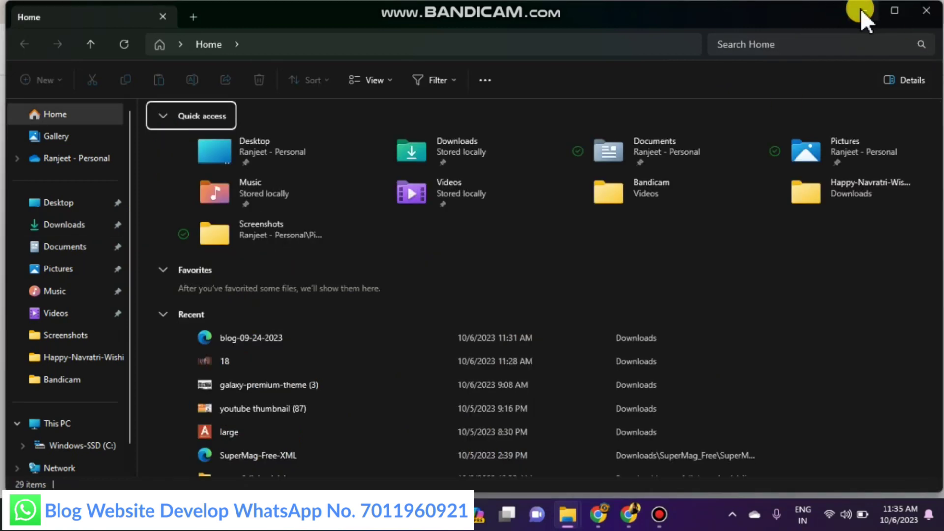
pyautogui.click(860, 8)
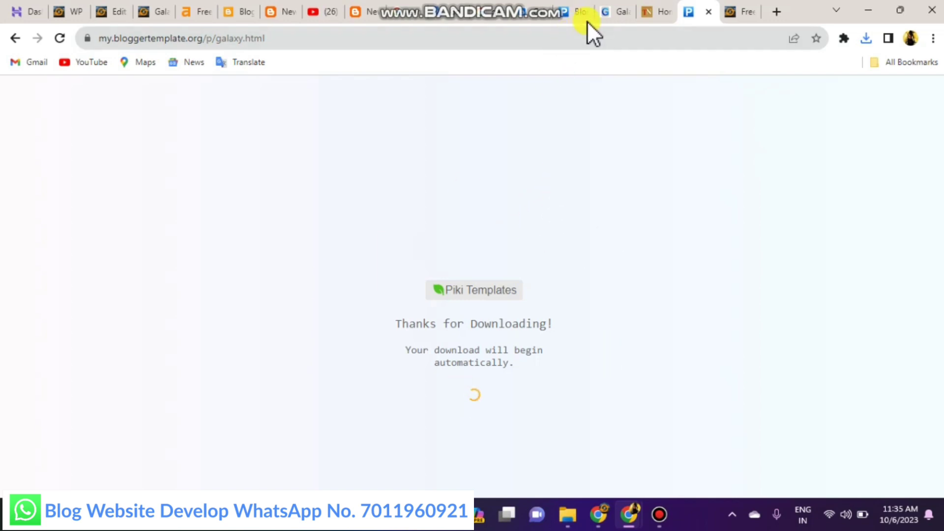
pyautogui.click(609, 15)
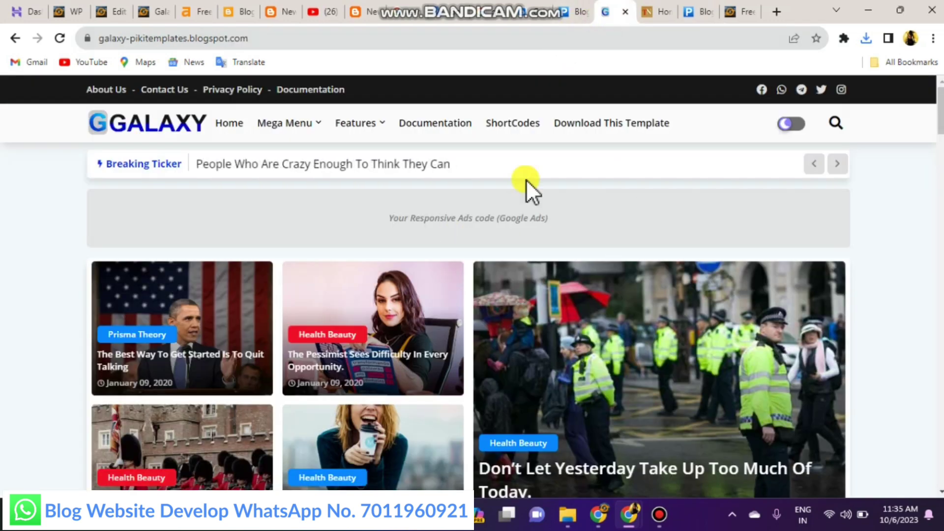
# Step: Look over the Galaxy demo's home page and review the preview and license details on the Galaxy template's product page
pyautogui.scroll(-6, 582, 171)
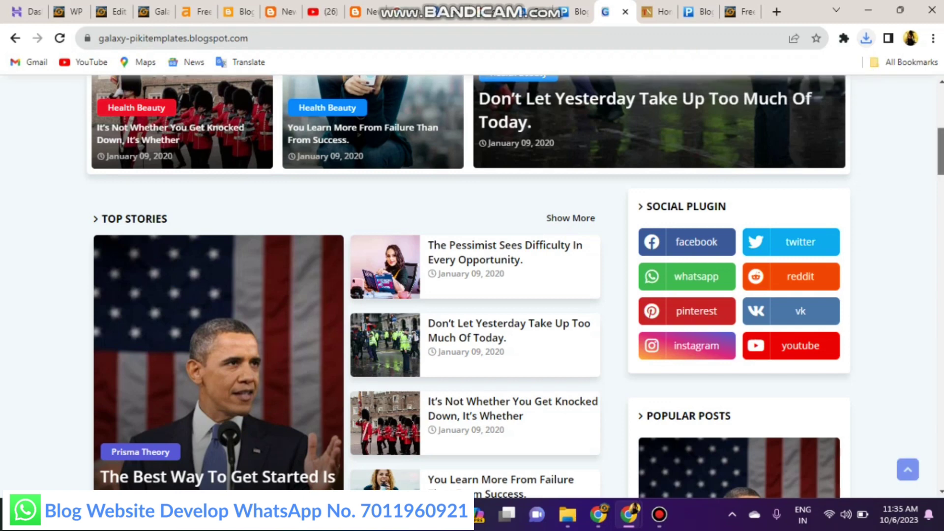
pyautogui.moveTo(940, 148)
pyautogui.mouseDown()
pyautogui.moveTo(940, 467)
pyautogui.moveTo(941, 145)
pyautogui.mouseUp()
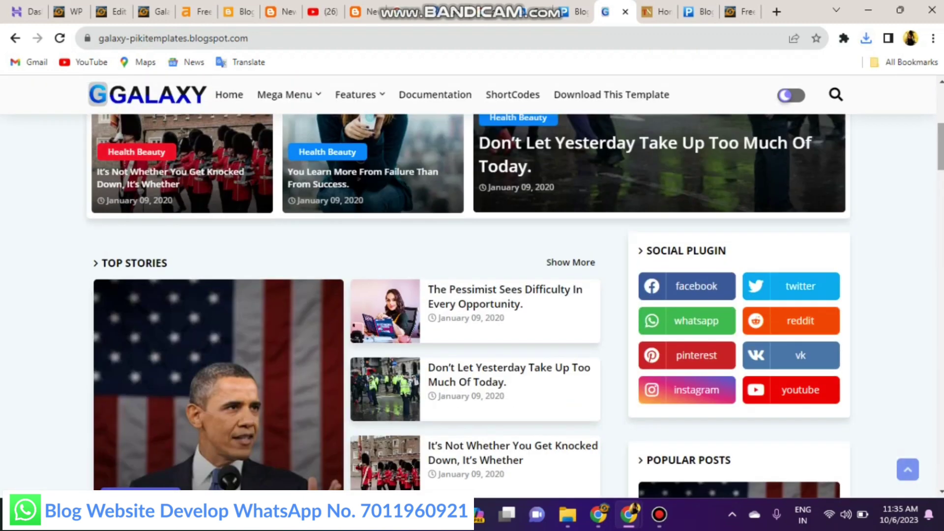
pyautogui.click(570, 11)
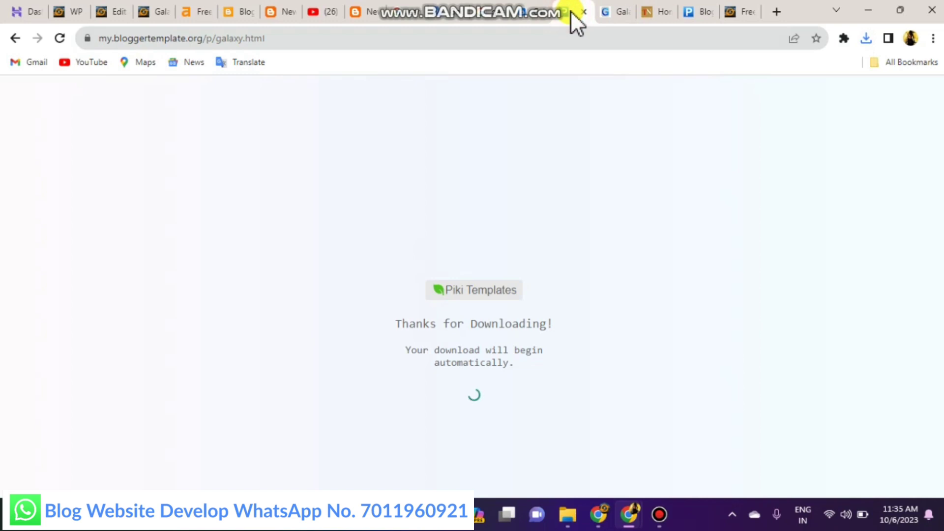
pyautogui.click(531, 17)
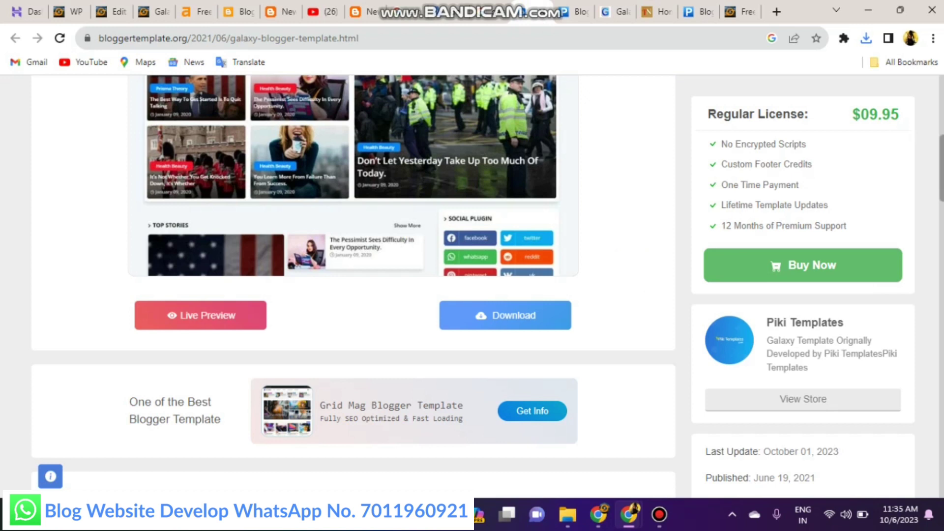
pyautogui.scroll(4, 887, 127)
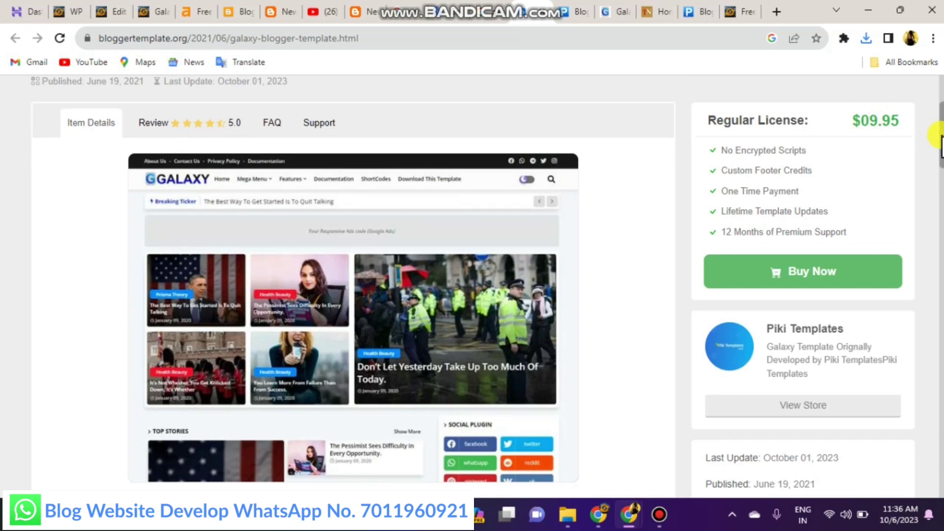
pyautogui.scroll(-4, 533, 165)
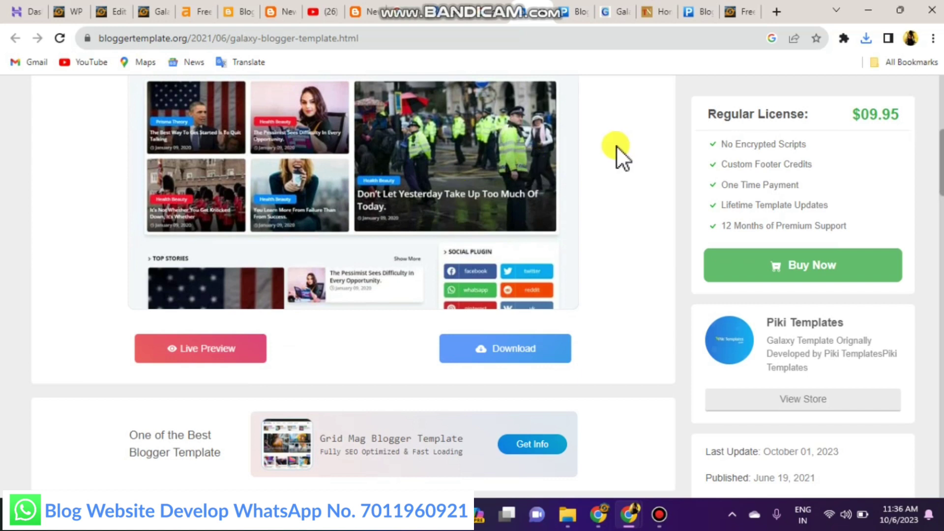
# Step: Return to the Galaxy demo site and examine the sections of its home page from the header to the end
pyautogui.click(606, 17)
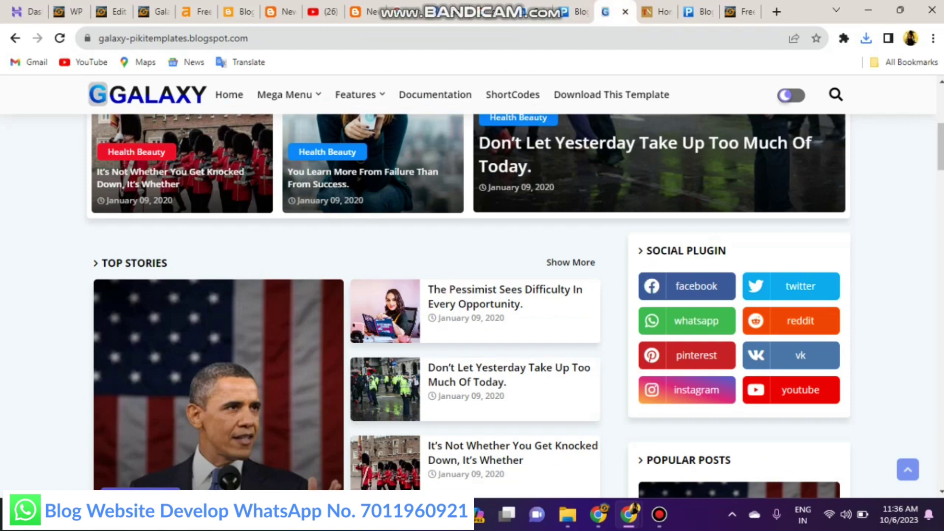
pyautogui.scroll(7, 472, 285)
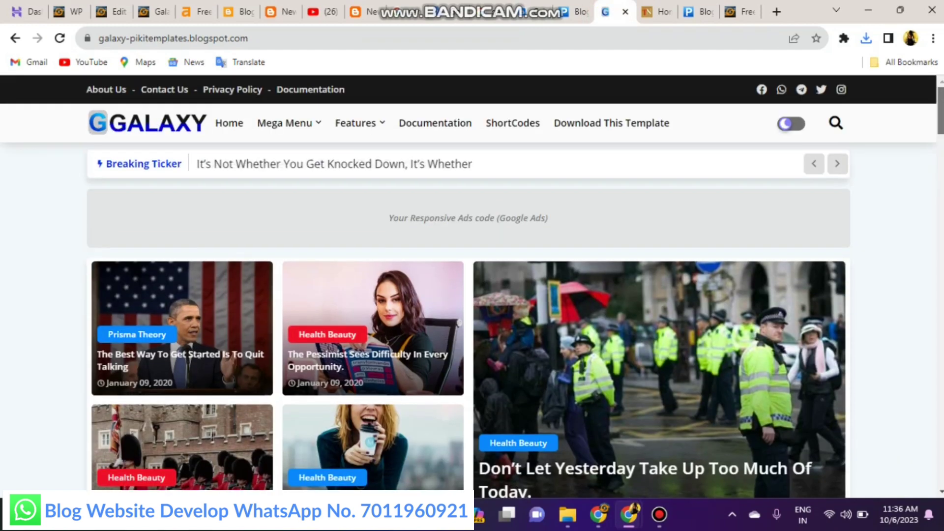
pyautogui.scroll(-3, 472, 285)
pyautogui.scroll(-15, 472, 285)
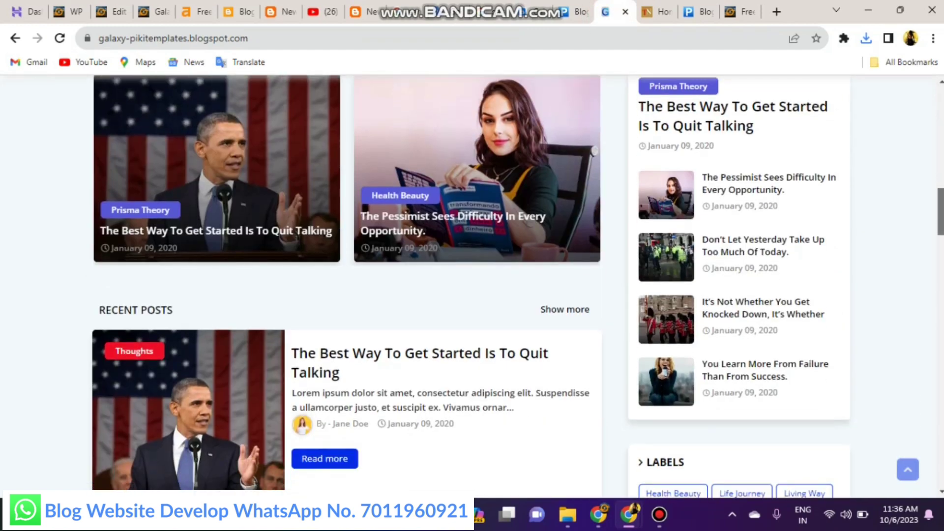
pyautogui.scroll(-10, 472, 285)
pyautogui.scroll(5, 472, 286)
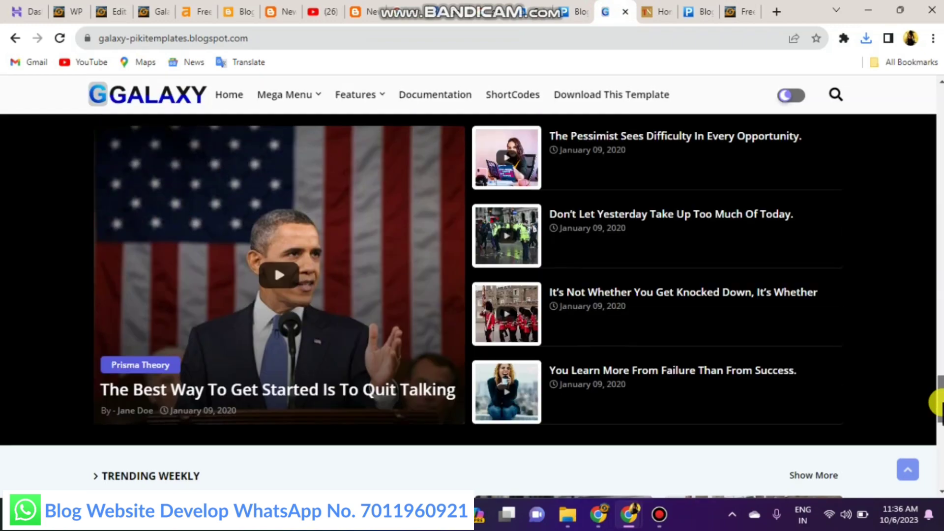
pyautogui.scroll(-8, 472, 285)
pyautogui.moveTo(940, 445); pyautogui.dragTo(934, 99)
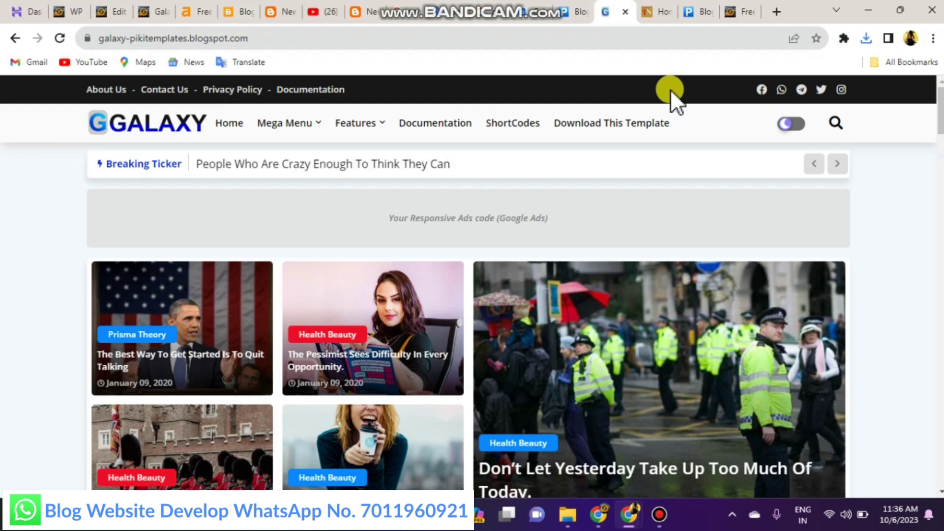
# Step: Extract the Galaxy Template Free Version (1) zip within the Downloads folder and check the contents of the extracted folder
pyautogui.hotkey('alt', 'Tab')
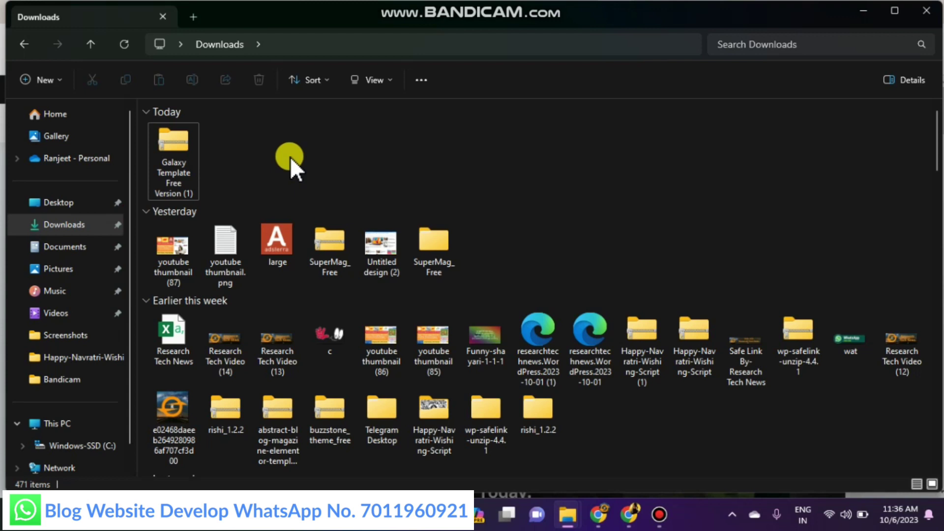
pyautogui.click(174, 151)
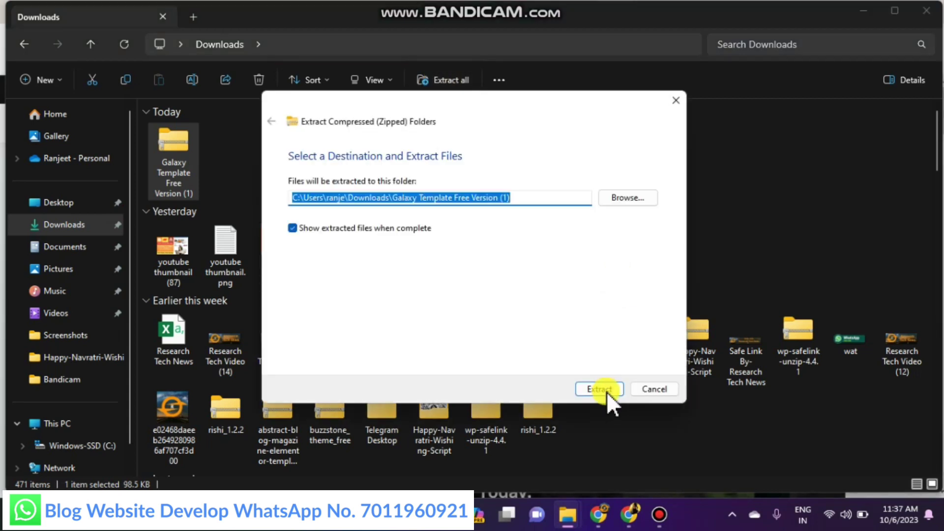
pyautogui.click(601, 389)
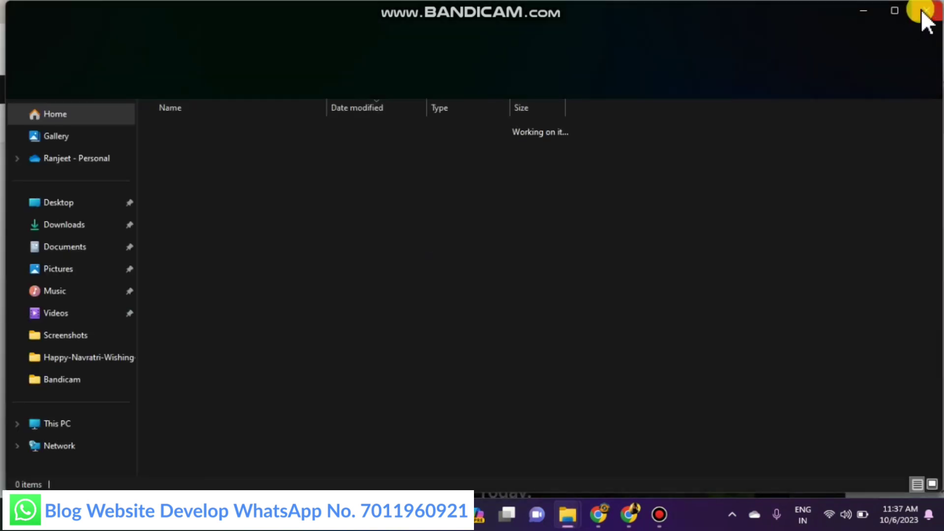
pyautogui.click(925, 12)
pyautogui.click(173, 170)
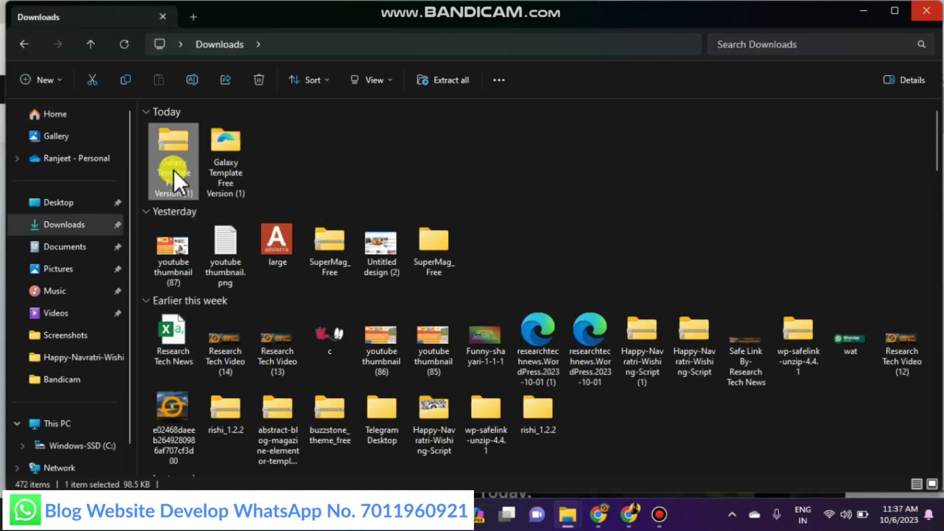
pyautogui.doubleClick(228, 161)
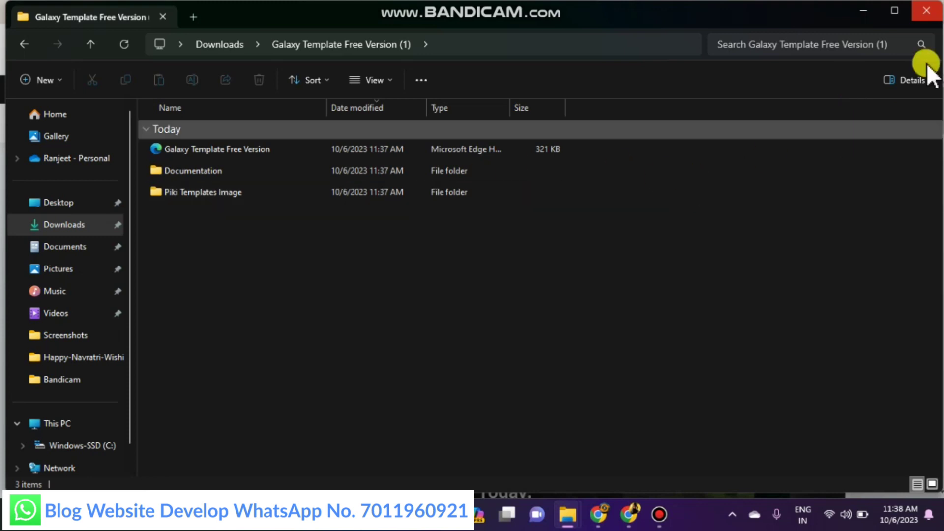
pyautogui.click(863, 12)
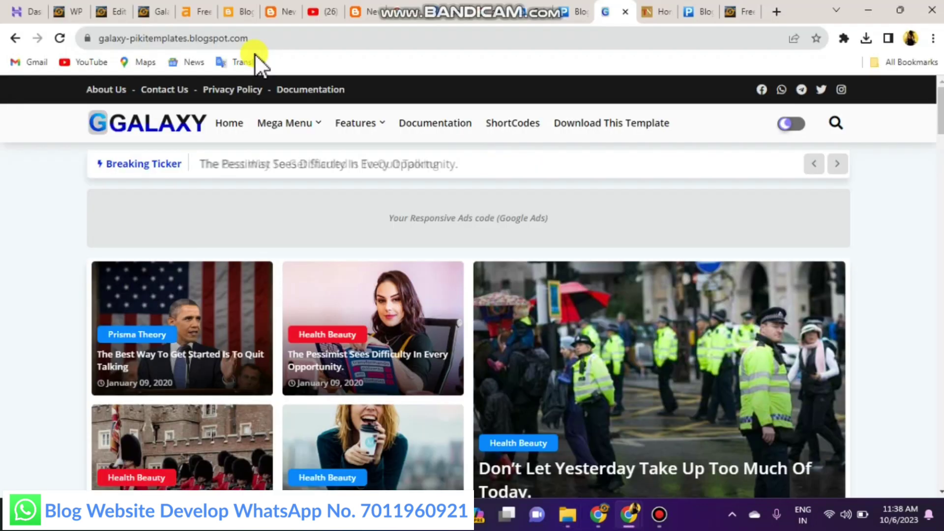
# Step: Restore the News Tech blog's theme from the Galaxy Template Free Version file in the extracted Galaxy Template Free Version (1) folder
pyautogui.click(229, 13)
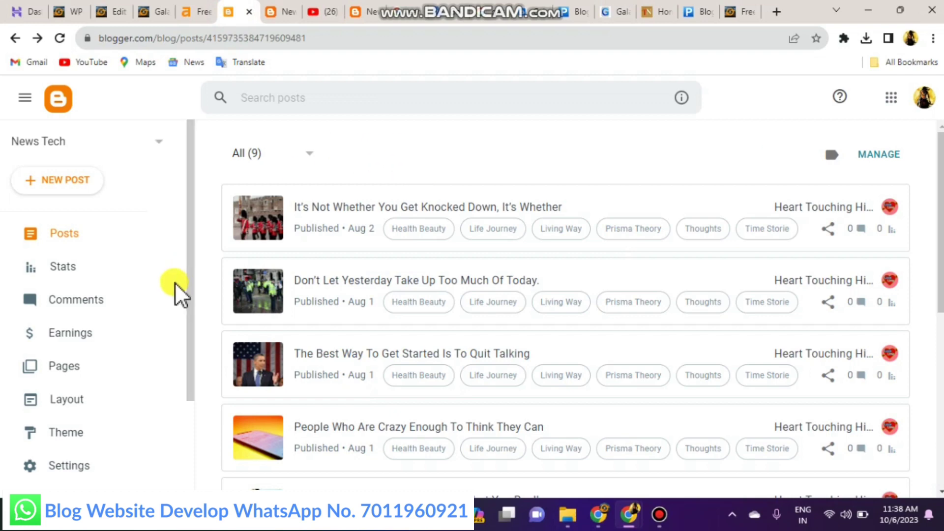
pyautogui.moveTo(190, 292); pyautogui.dragTo(193, 358)
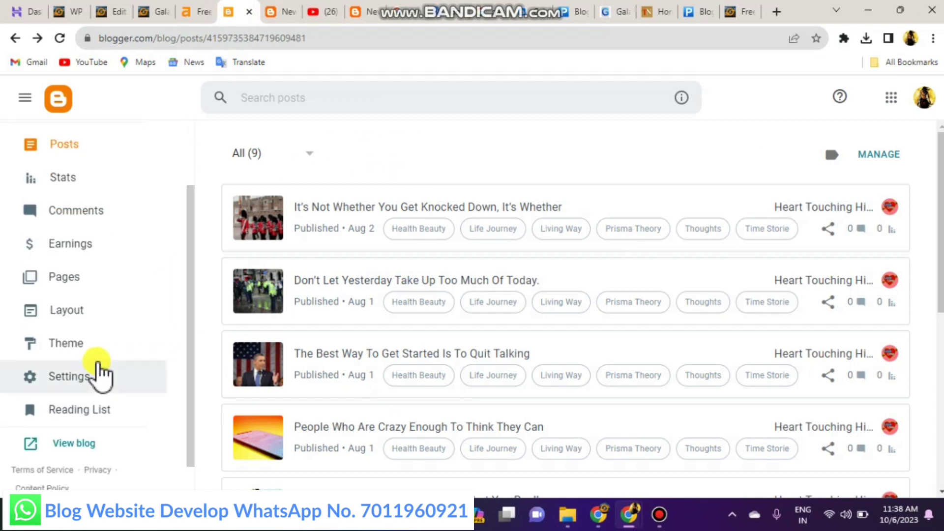
pyautogui.click(68, 347)
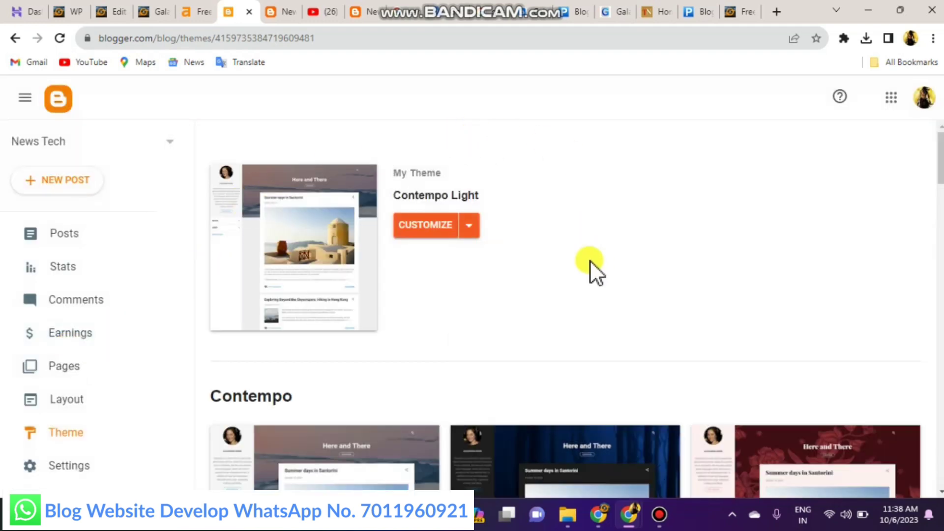
pyautogui.click(471, 227)
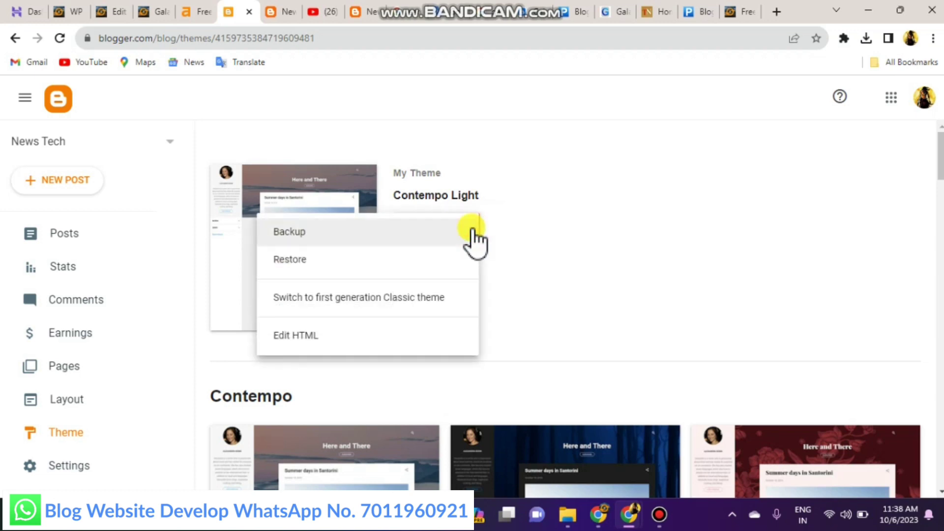
pyautogui.click(282, 260)
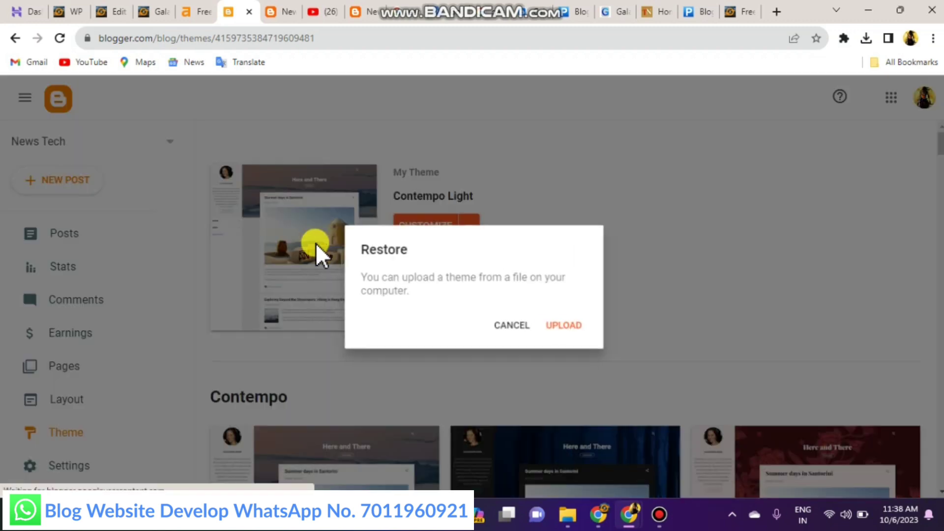
pyautogui.click(568, 329)
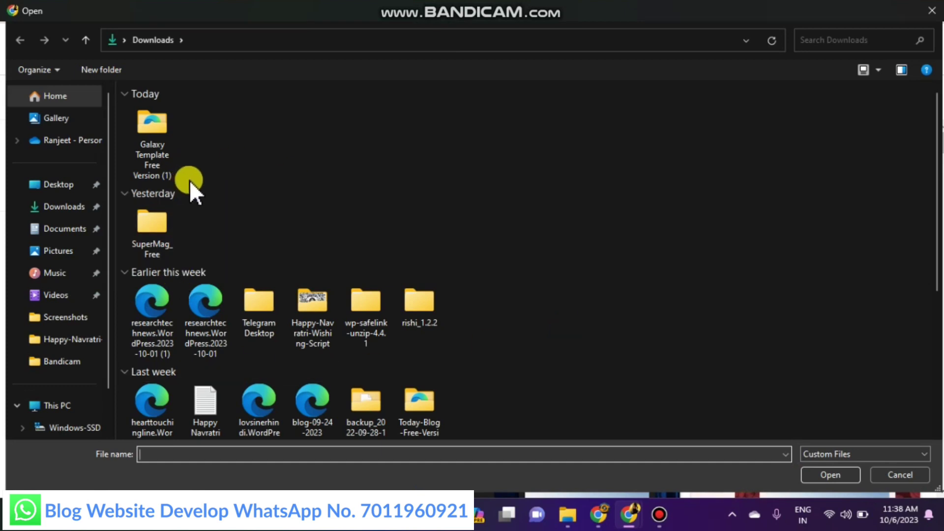
pyautogui.doubleClick(161, 137)
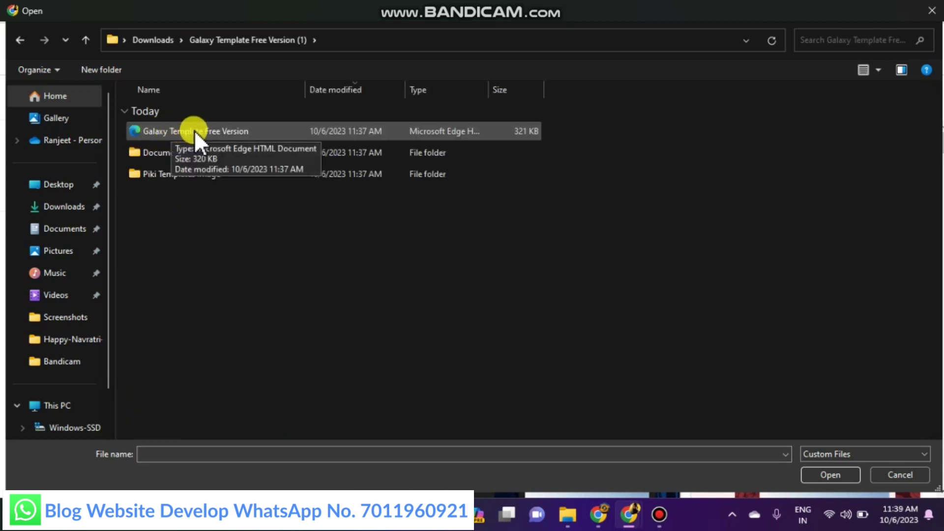
pyautogui.click(261, 141)
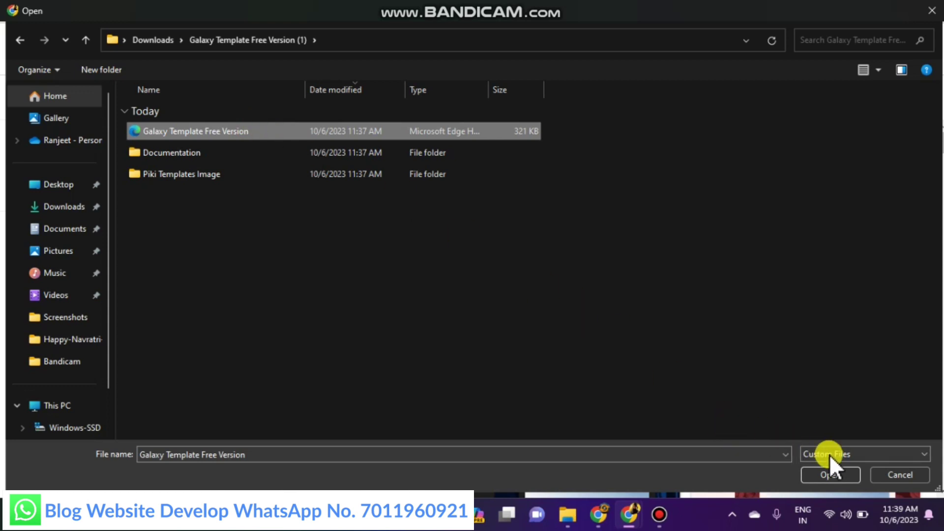
pyautogui.click(832, 478)
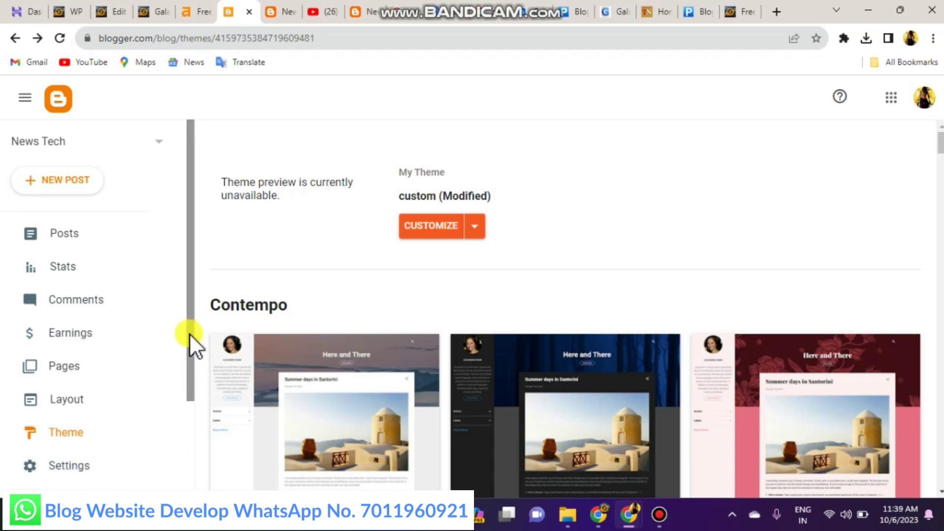
# Step: View the live News Tech blog and look through its home page with the Galaxy theme applied, down to the footer
pyautogui.moveTo(192, 359); pyautogui.dragTo(207, 473)
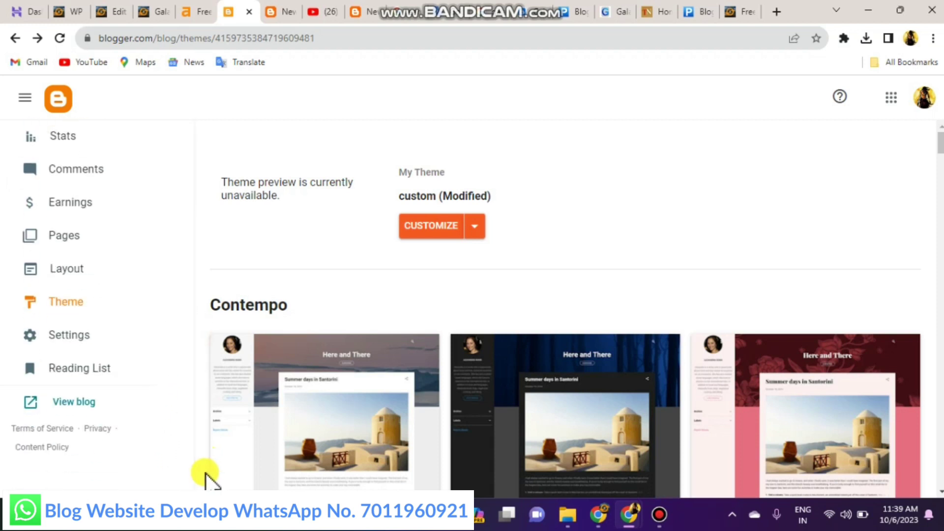
pyautogui.click(85, 404)
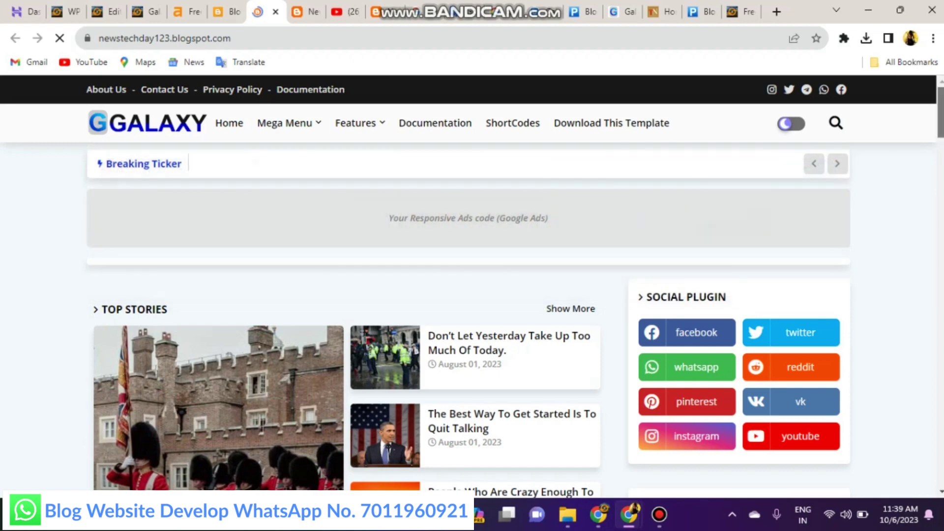
pyautogui.scroll(-7, 771, 234)
pyautogui.scroll(-15, 472, 285)
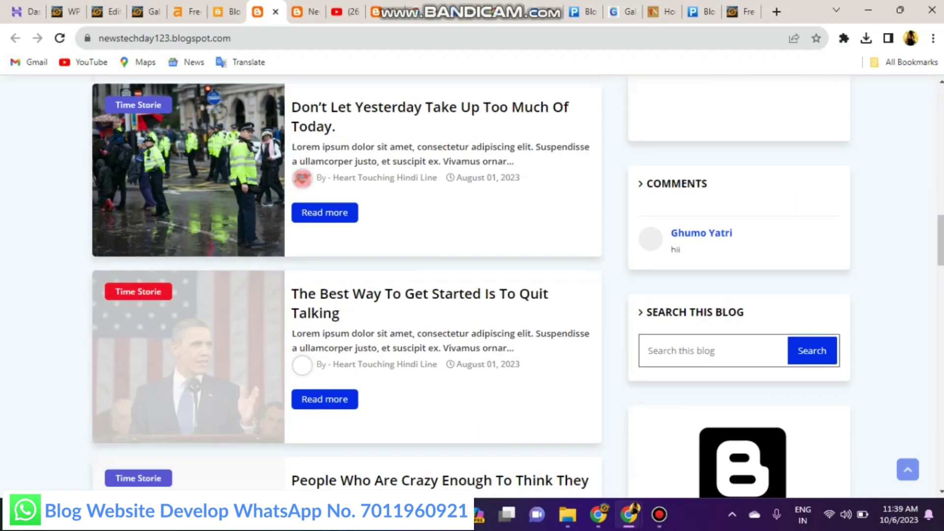
pyautogui.scroll(-20, 472, 286)
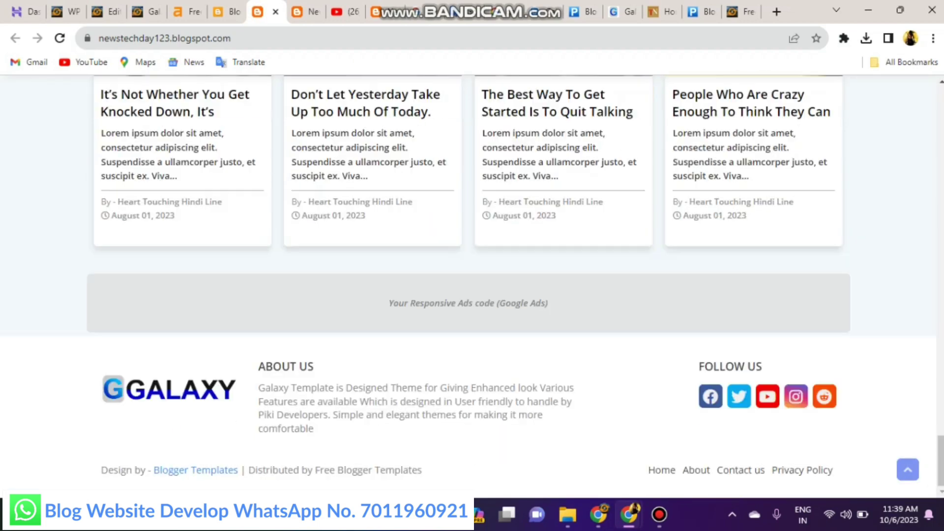
pyautogui.scroll(20, 913, 344)
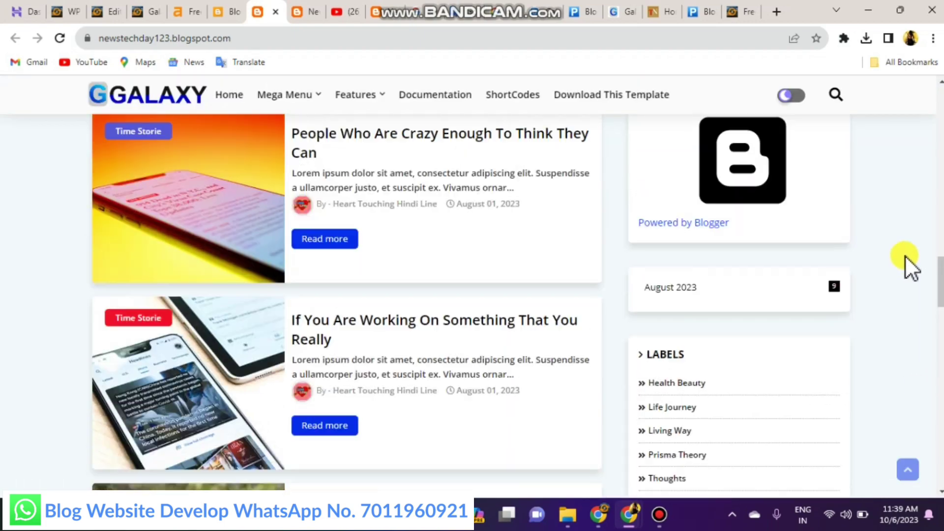
pyautogui.scroll(10, 905, 139)
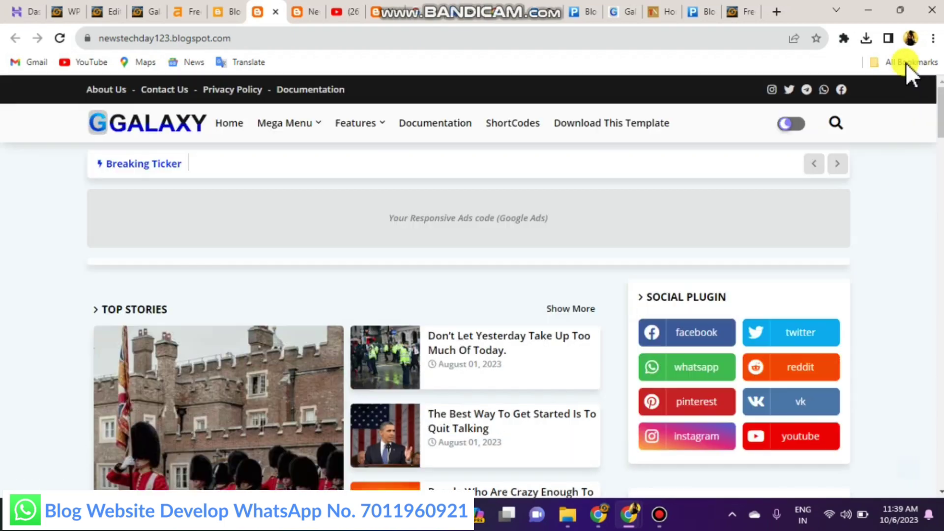
pyautogui.scroll(-20, 916, 121)
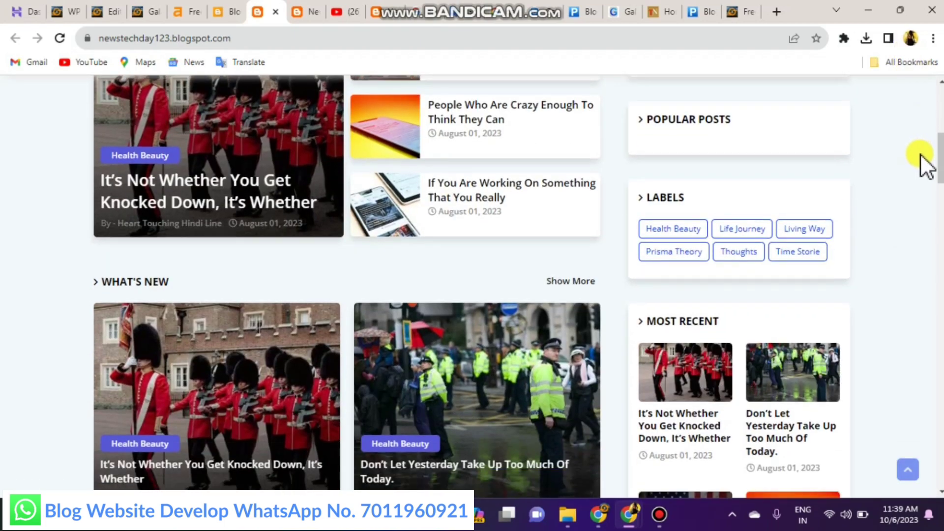